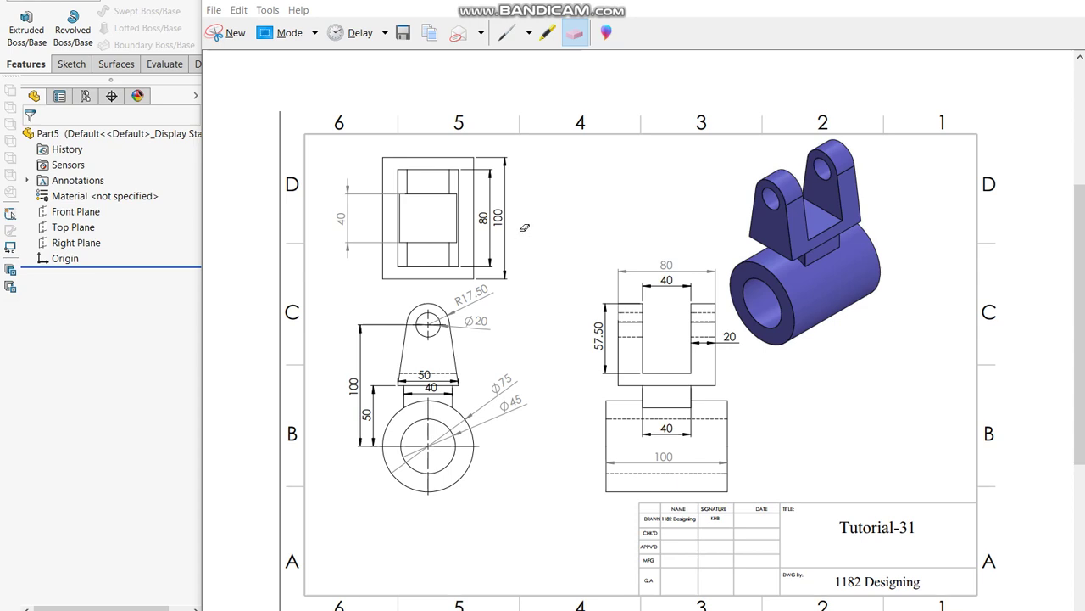
# Mark the cylinder with a red arrow and circle its Ø75 and Ø45 diameters on the drawing.
pyautogui.click(528, 36)
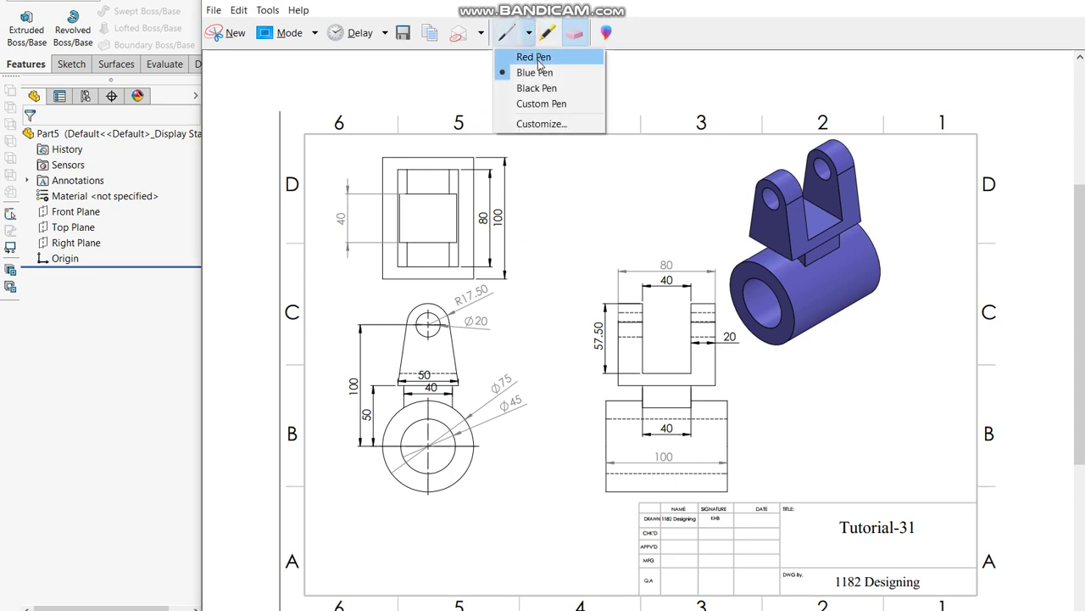
pyautogui.click(541, 60)
pyautogui.moveTo(749, 391); pyautogui.dragTo(759, 342)
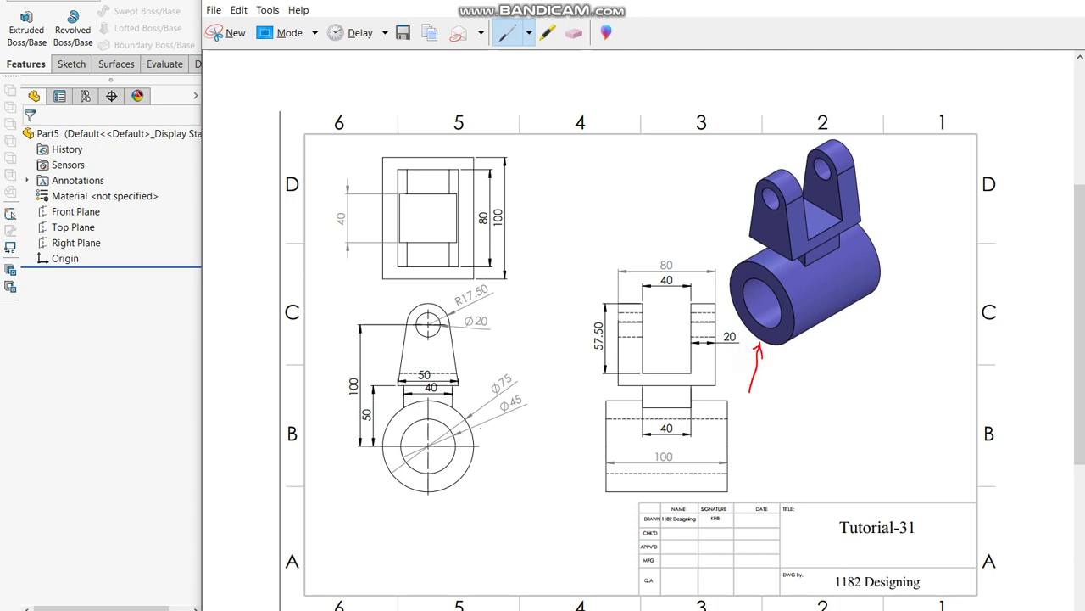
pyautogui.moveTo(494, 377)
pyautogui.mouseDown()
pyautogui.moveTo(481, 398)
pyautogui.moveTo(536, 405)
pyautogui.moveTo(524, 387)
pyautogui.moveTo(495, 416)
pyautogui.mouseUp()
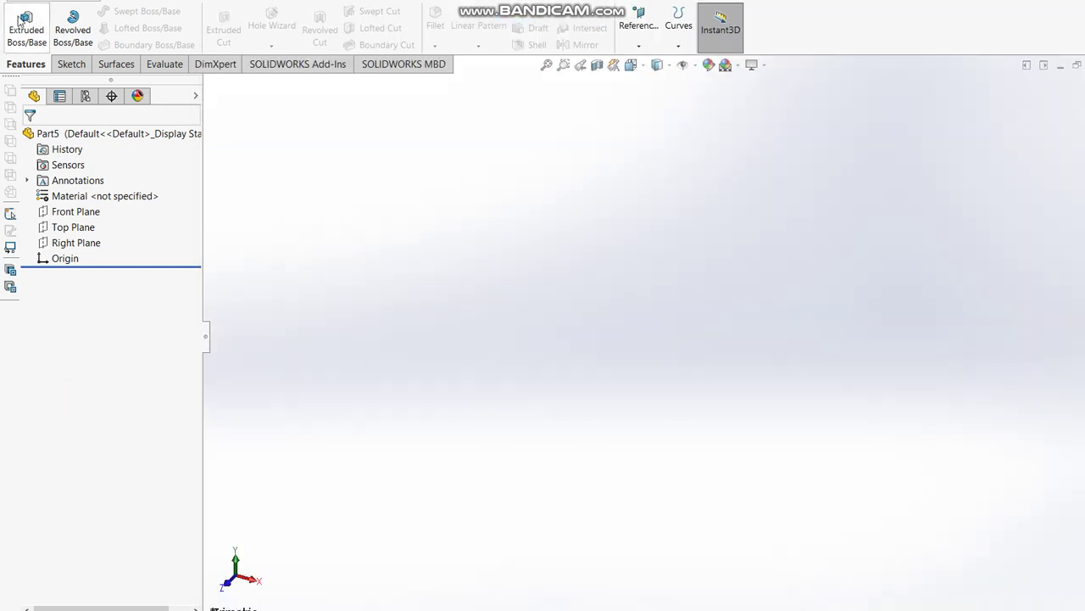
pyautogui.click(26, 29)
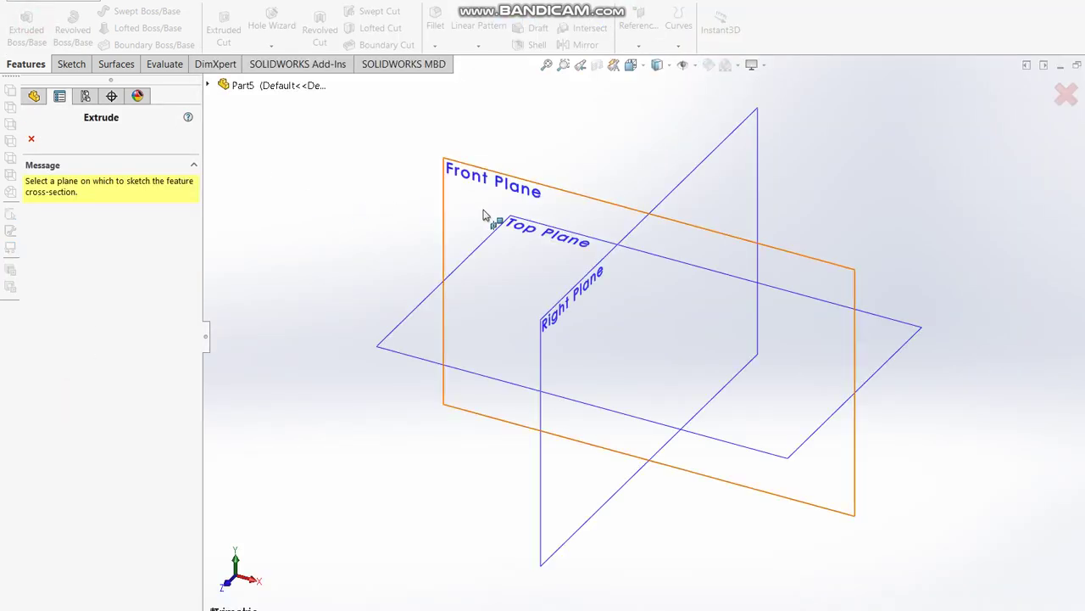
# On the Front Plane, draw two concentric circles centred on the origin.
pyautogui.click(487, 196)
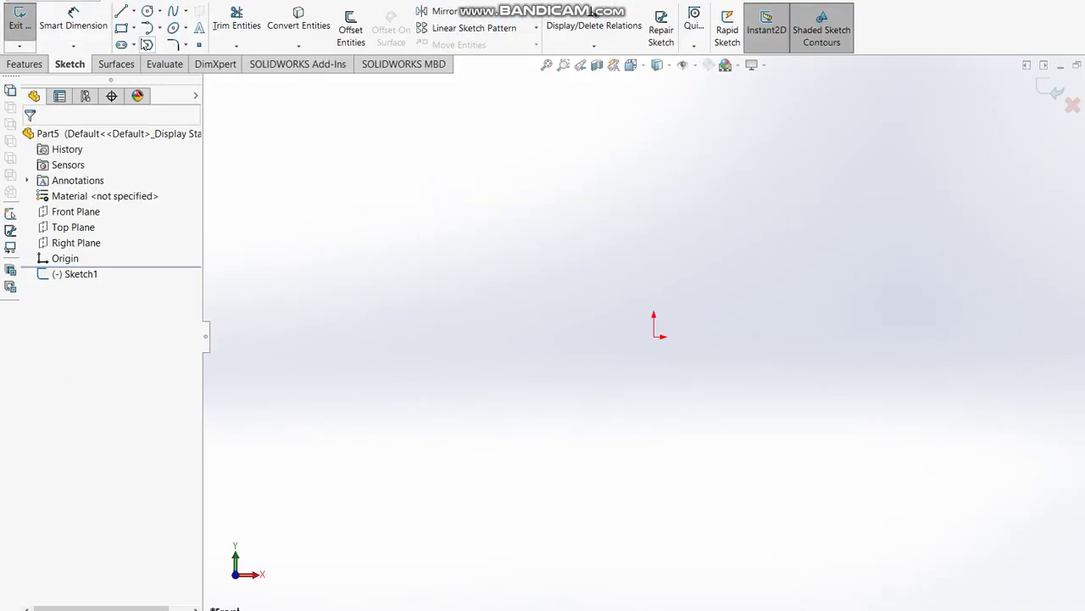
pyautogui.click(148, 10)
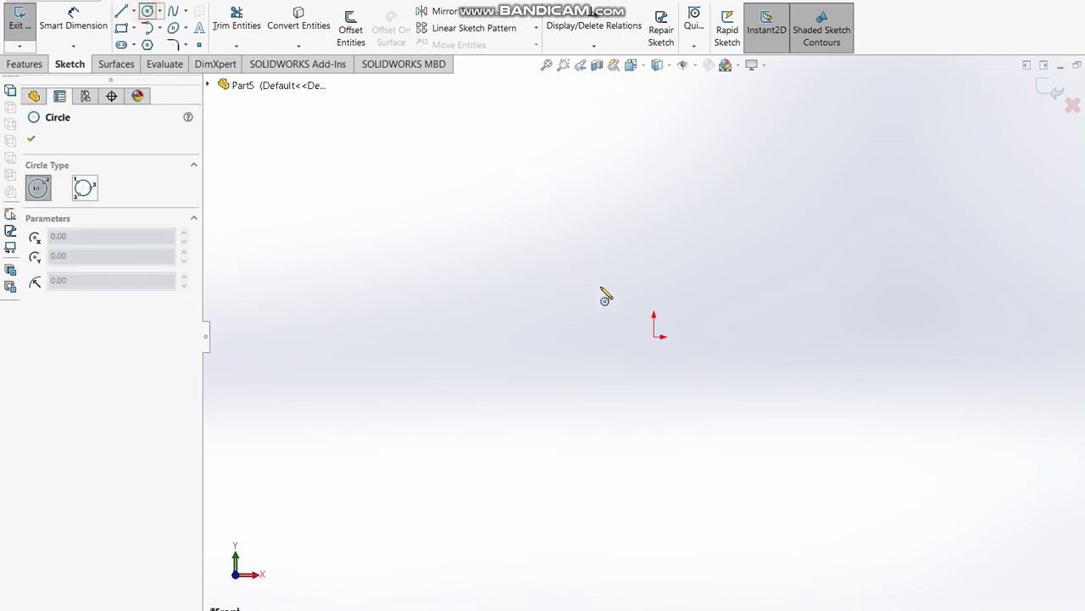
pyautogui.click(655, 339)
pyautogui.click(583, 314)
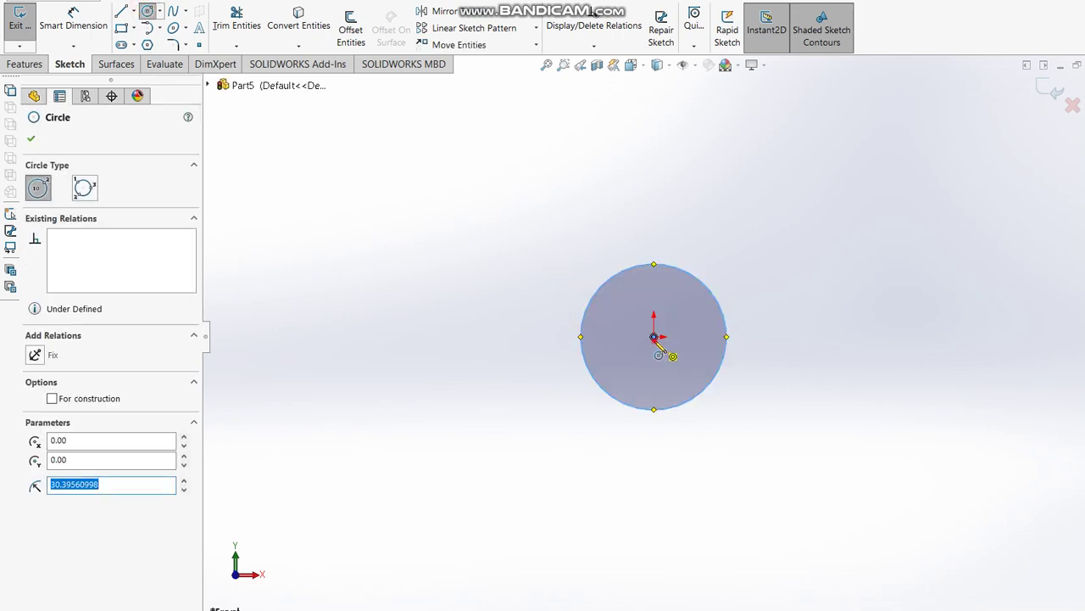
pyautogui.click(654, 336)
pyautogui.click(548, 294)
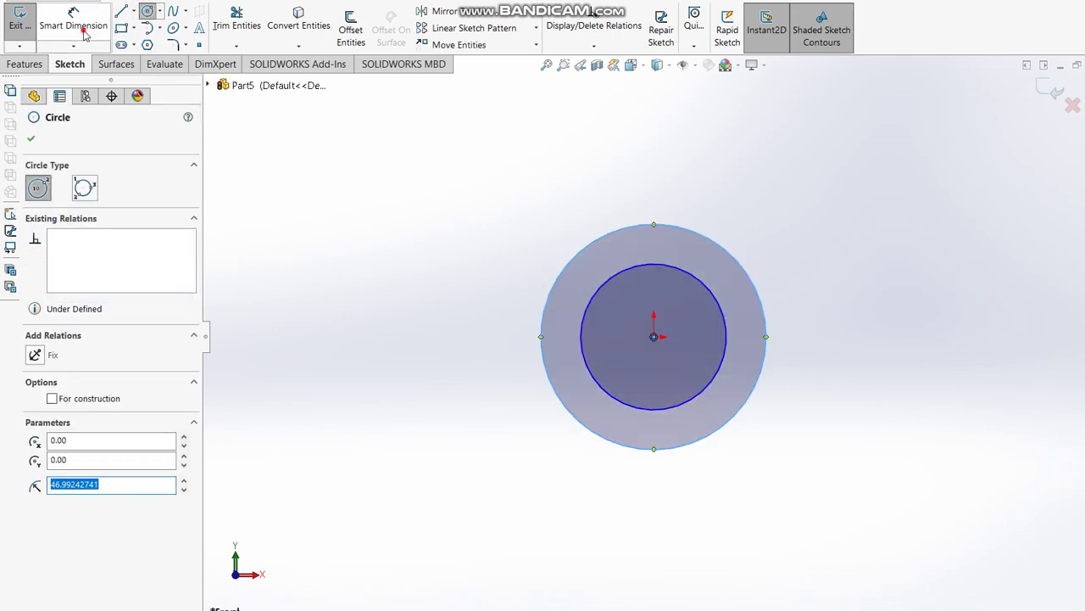
# Dimension the inner circle Ø45 and the outer circle Ø75, then exit the sketch.
pyautogui.click(82, 30)
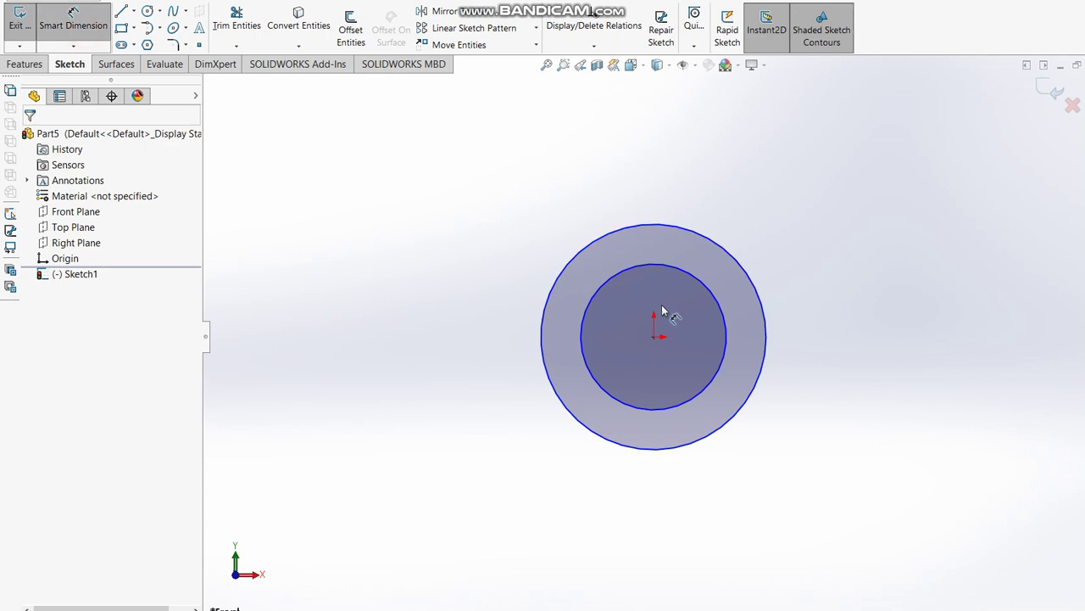
pyautogui.click(731, 339)
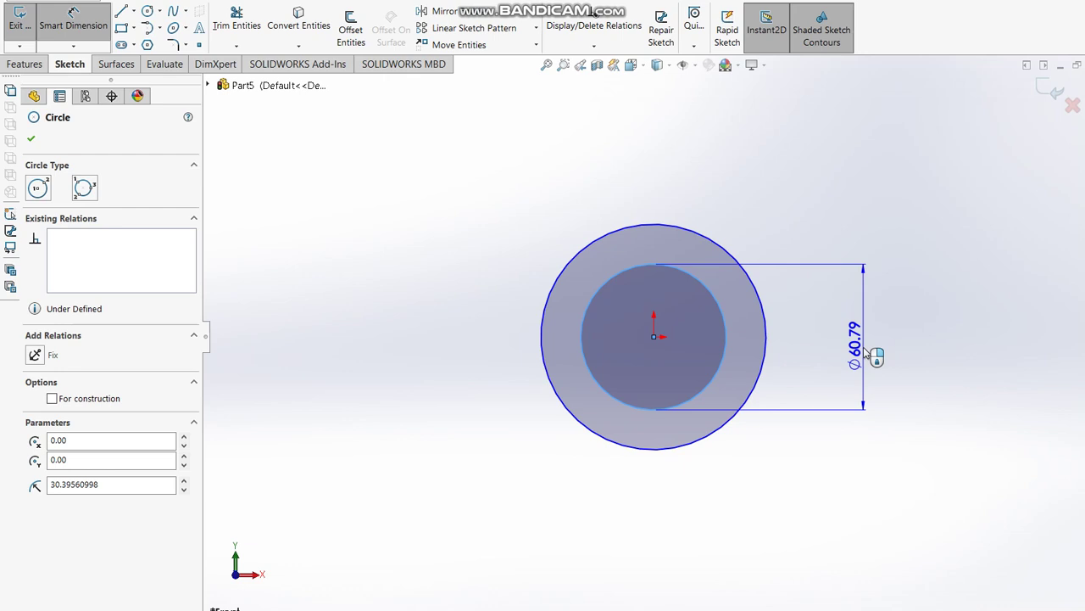
pyautogui.click(869, 323)
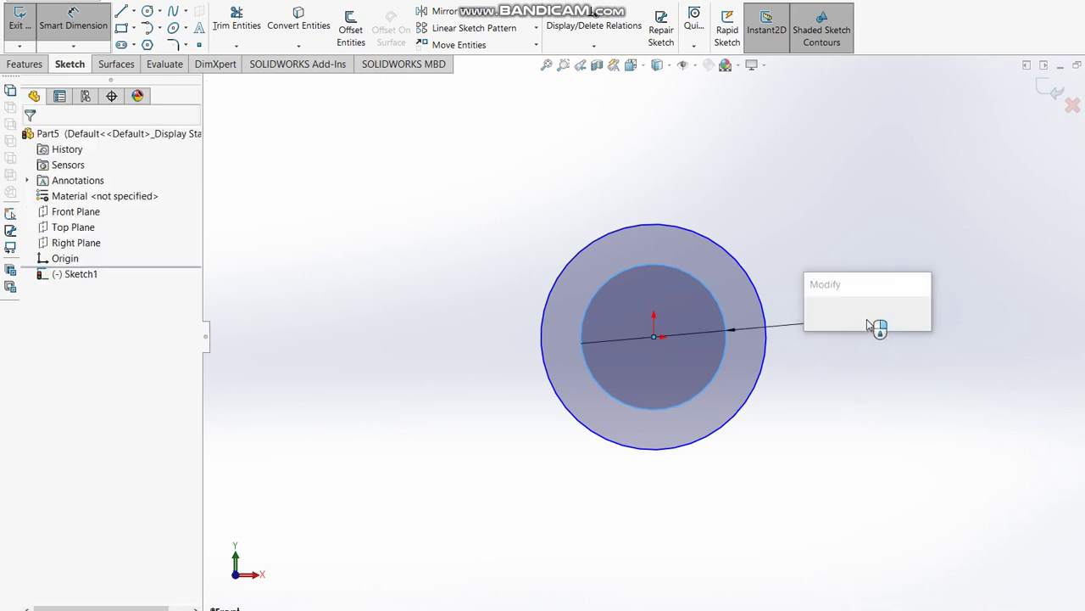
pyautogui.write('45')
pyautogui.press('Return')
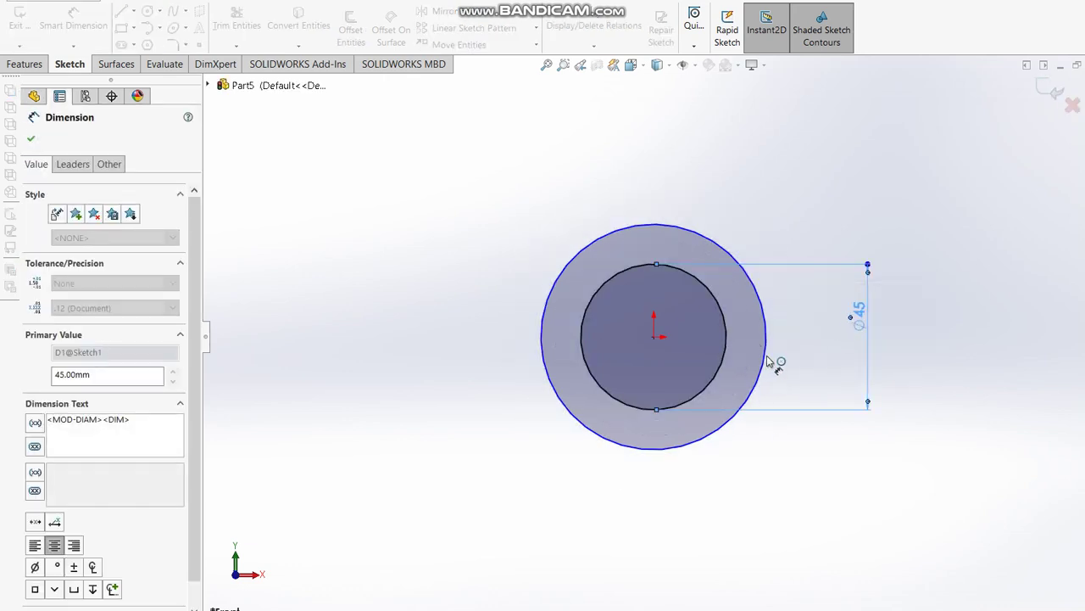
pyautogui.click(768, 362)
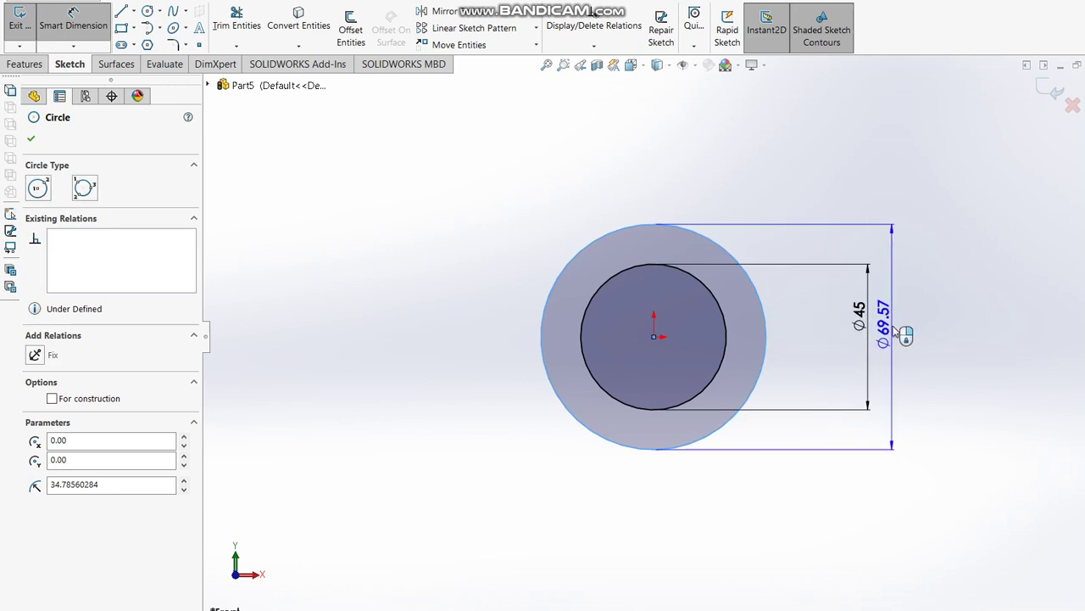
pyautogui.click(904, 334)
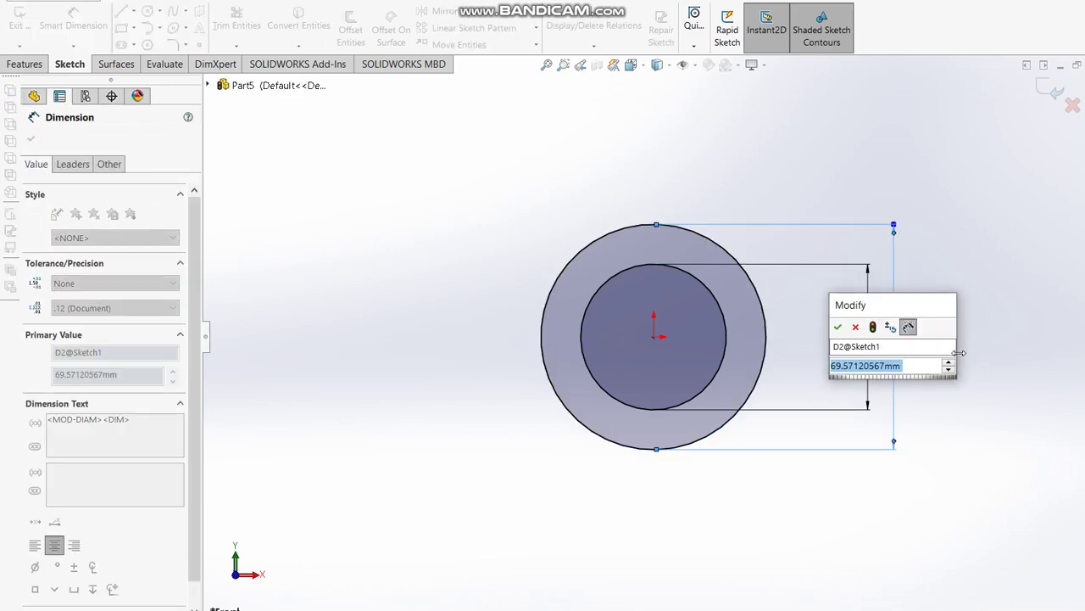
pyautogui.press('BackSpace')
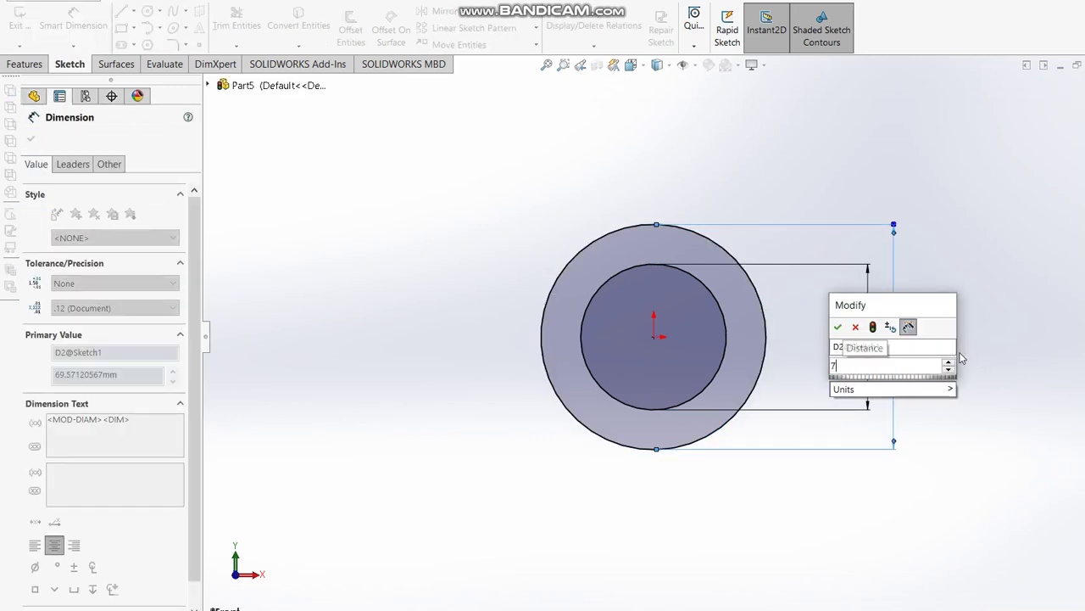
pyautogui.write('5')
pyautogui.press('Escape')
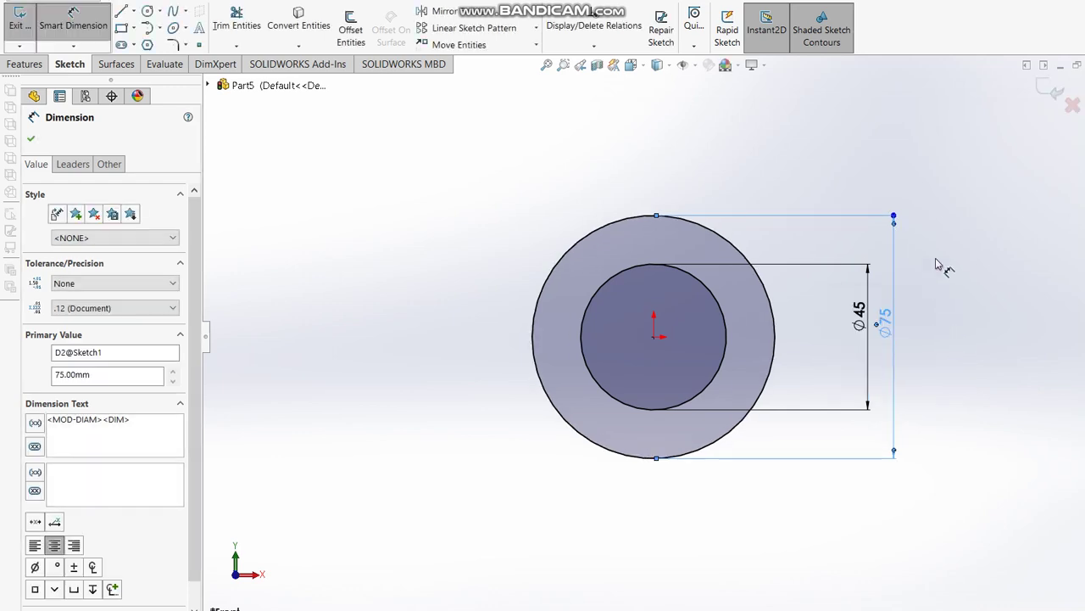
pyautogui.click(1056, 95)
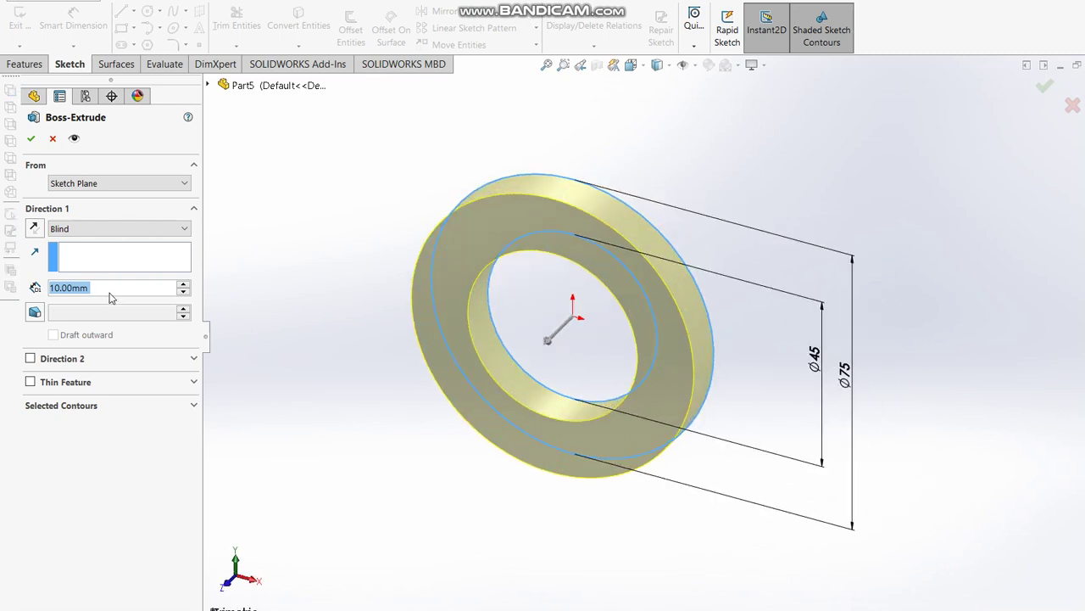
# Extrude the ring 100 mm with a Mid Plane end condition to form the tube.
pyautogui.write('100')
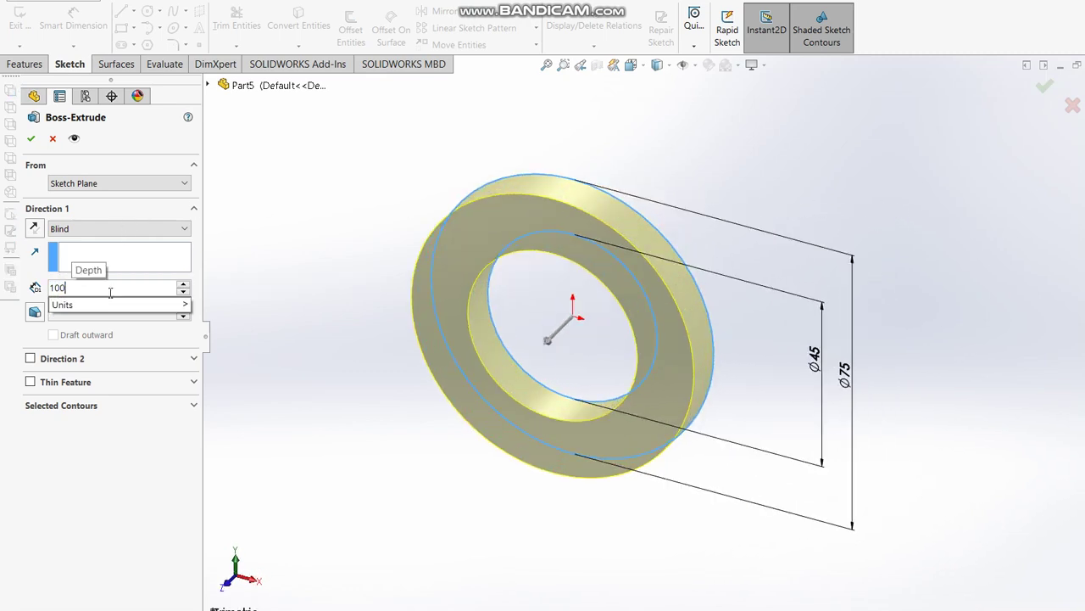
pyautogui.press('Return')
pyautogui.click(97, 228)
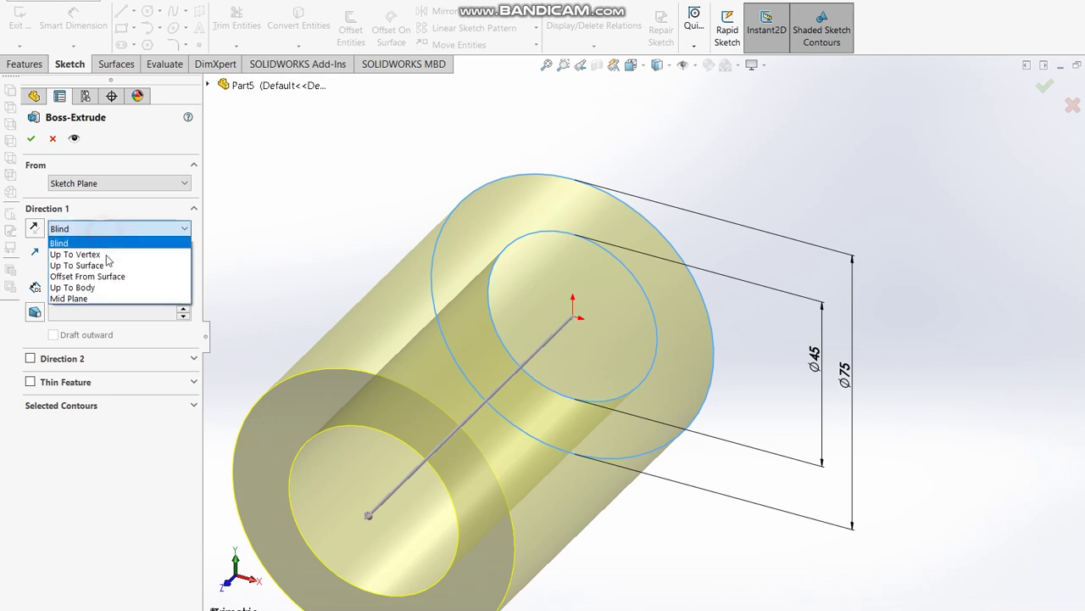
pyautogui.click(95, 298)
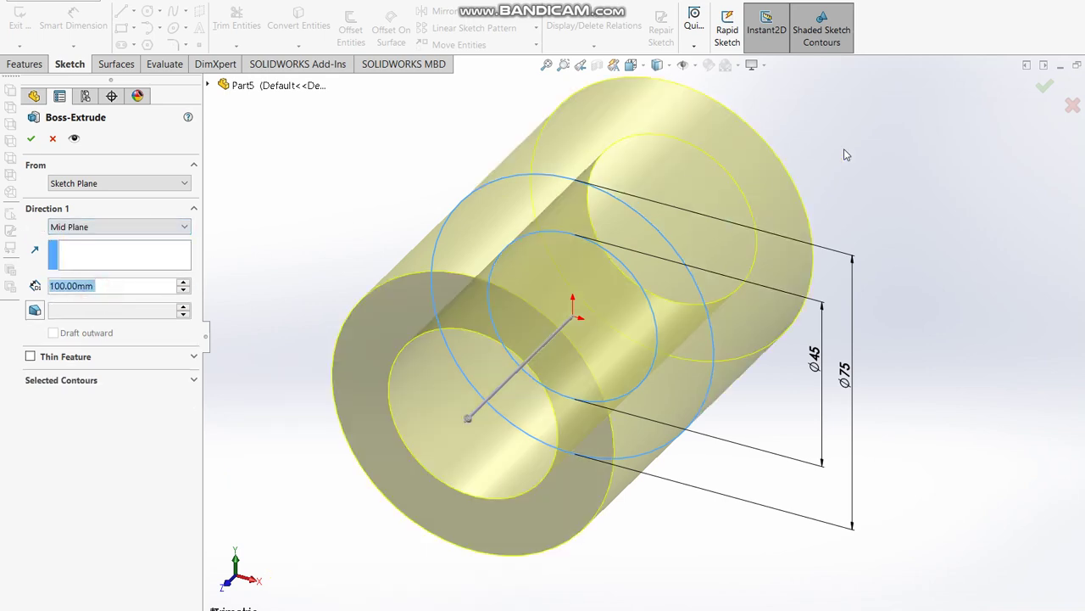
pyautogui.click(1045, 85)
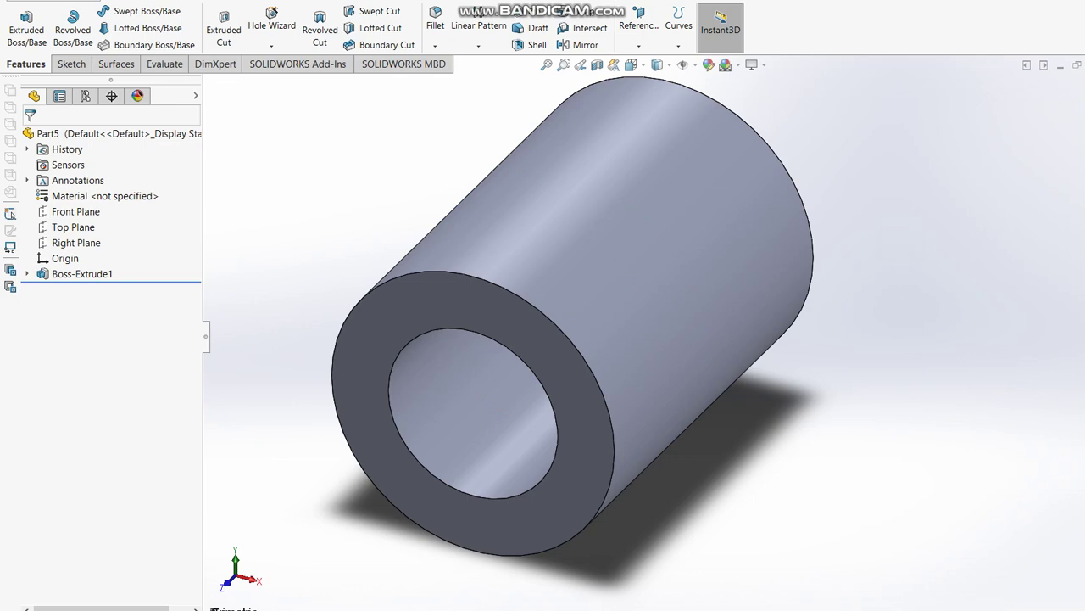
pyautogui.hotkey('alt', 'Tab')
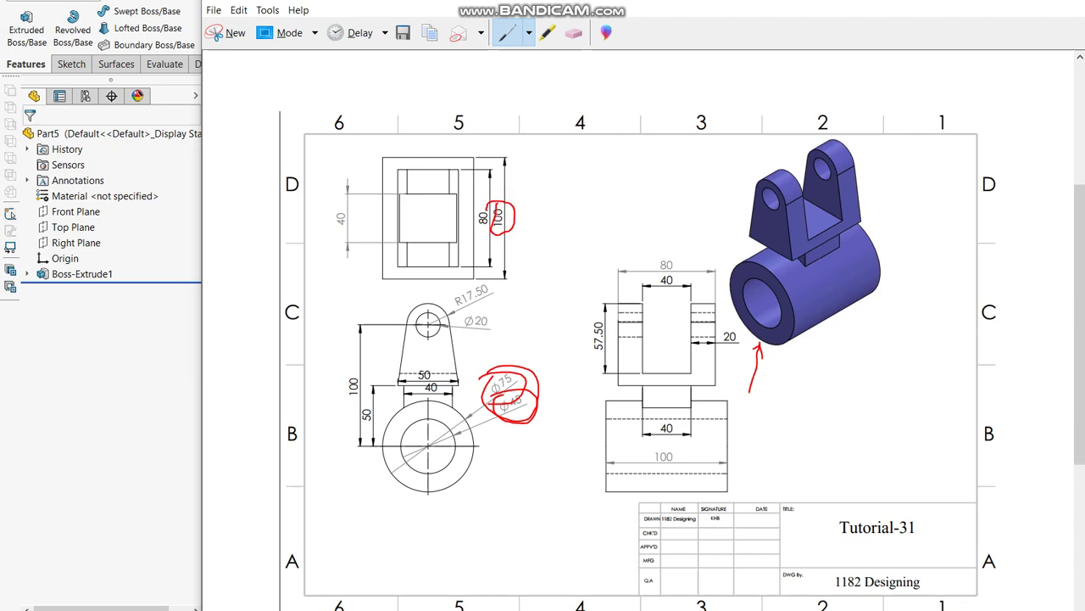
# Circle the 100 length in red, then mark the lug, R17.50, Ø20 and 50 in blue.
pyautogui.moveTo(652, 454)
pyautogui.mouseDown()
pyautogui.moveTo(638, 461)
pyautogui.moveTo(671, 467)
pyautogui.mouseUp()
pyautogui.click(530, 33)
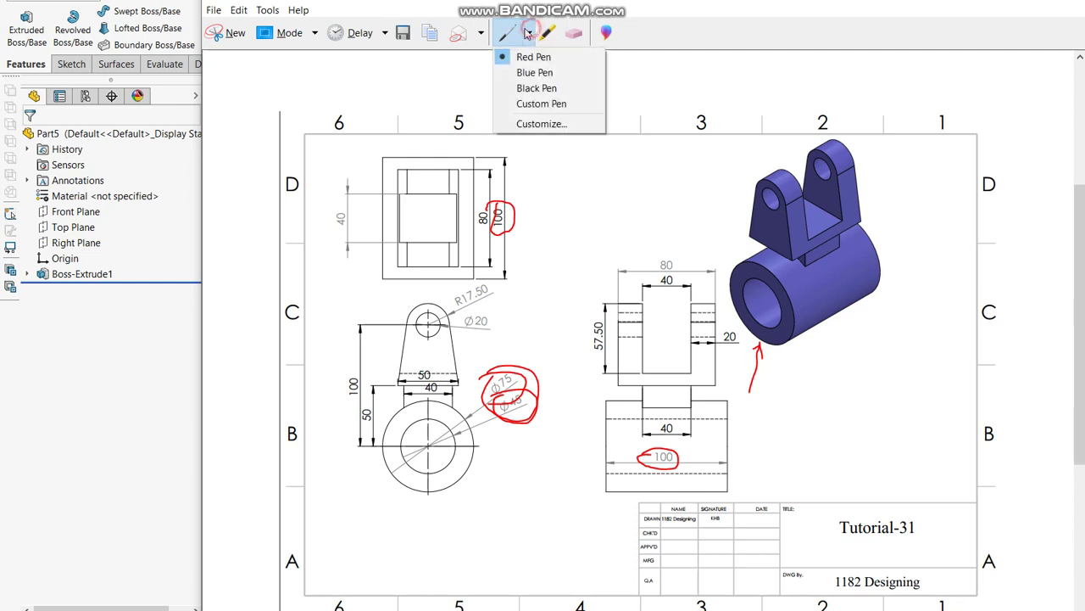
pyautogui.click(534, 73)
pyautogui.moveTo(905, 175); pyautogui.dragTo(869, 181)
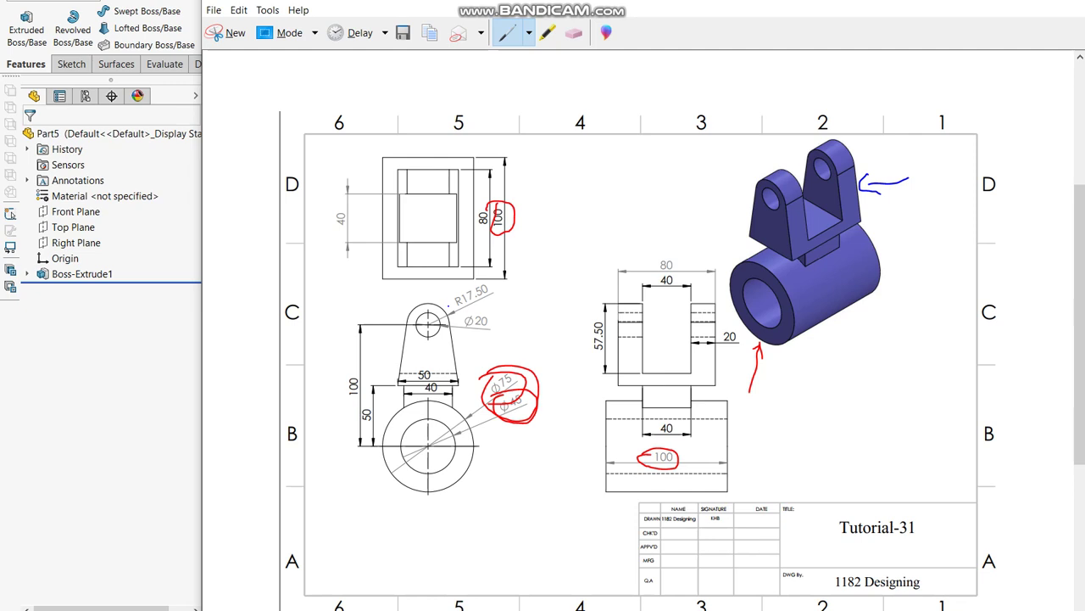
pyautogui.moveTo(452, 293); pyautogui.dragTo(452, 309)
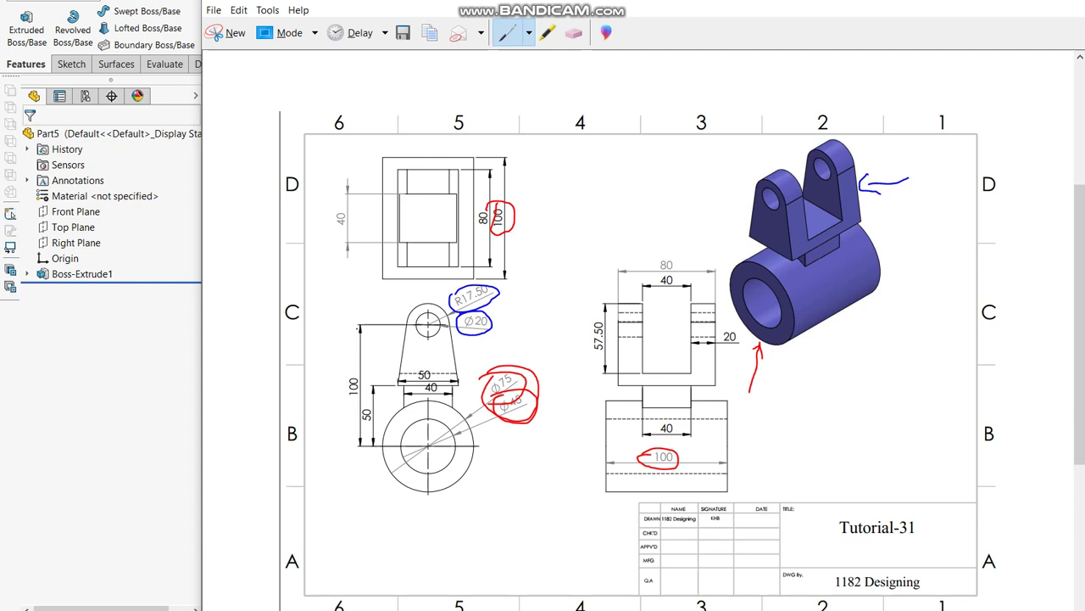
pyautogui.moveTo(342, 377); pyautogui.dragTo(354, 402)
pyautogui.moveTo(418, 370); pyautogui.dragTo(416, 384)
pyautogui.click(72, 373)
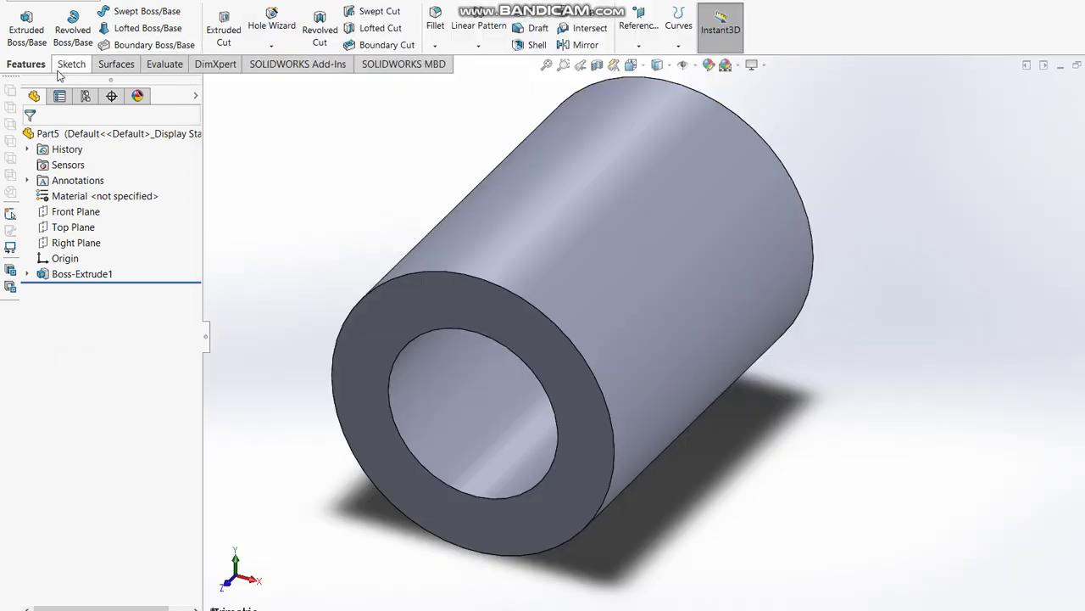
# Start a new extrusion sketch on the Front Plane with two concentric circles above the tube.
pyautogui.click(76, 212)
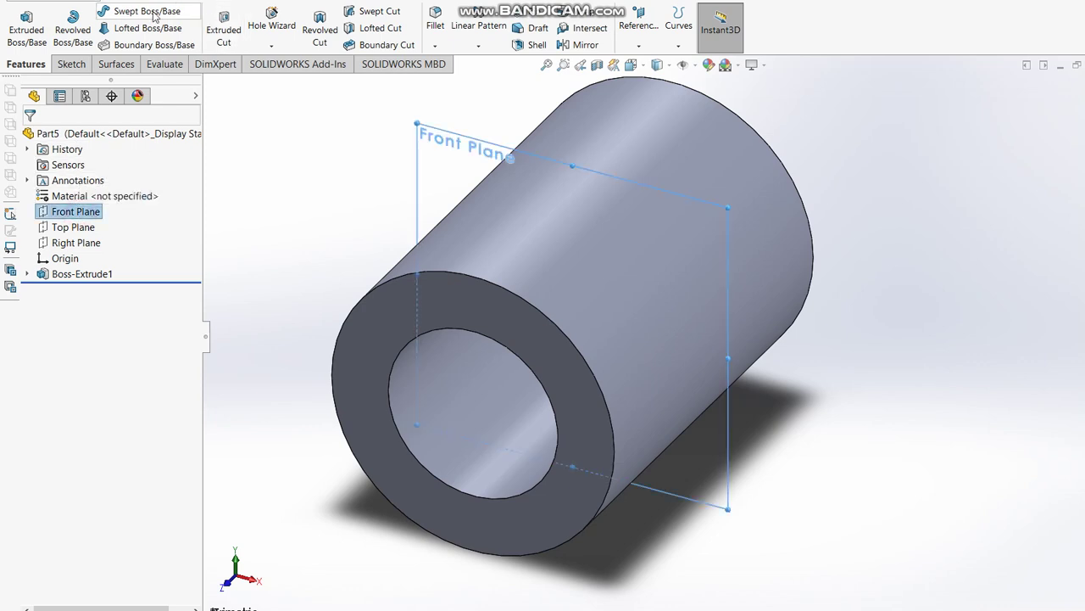
pyautogui.click(37, 32)
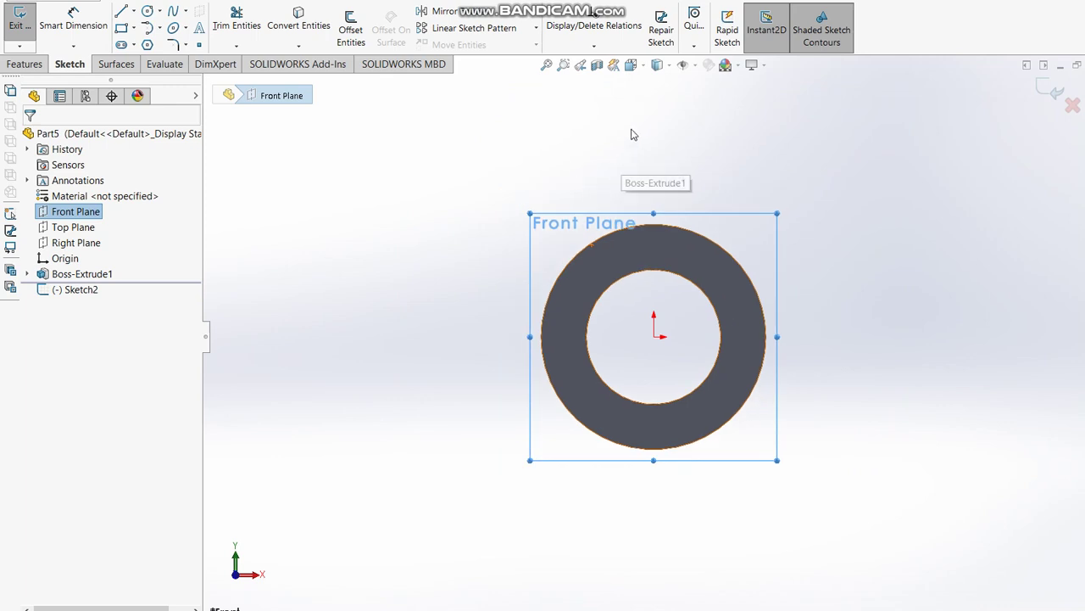
pyautogui.click(146, 11)
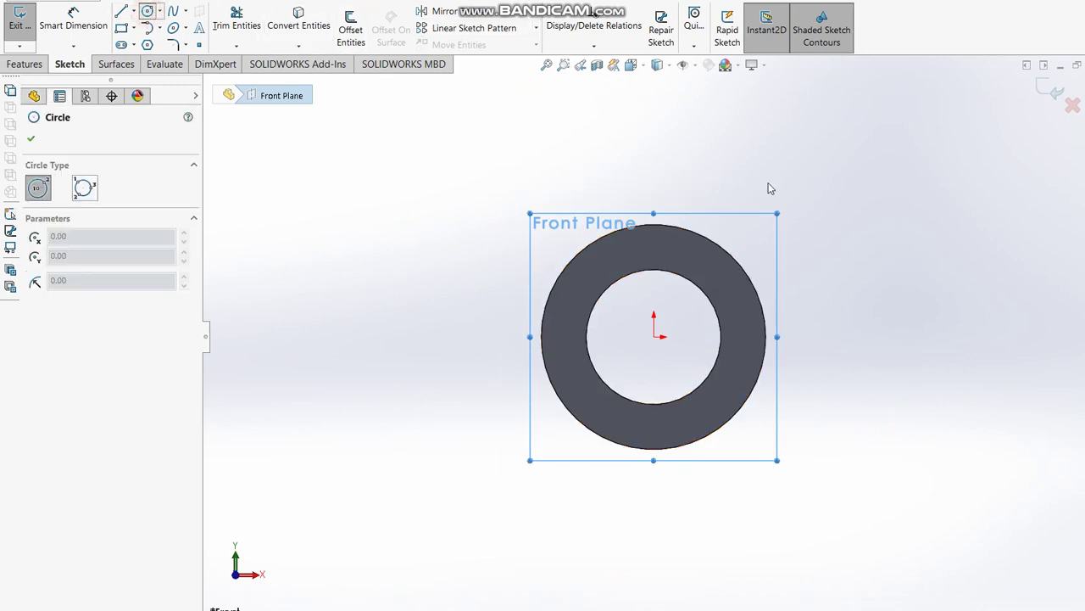
pyautogui.click(654, 110)
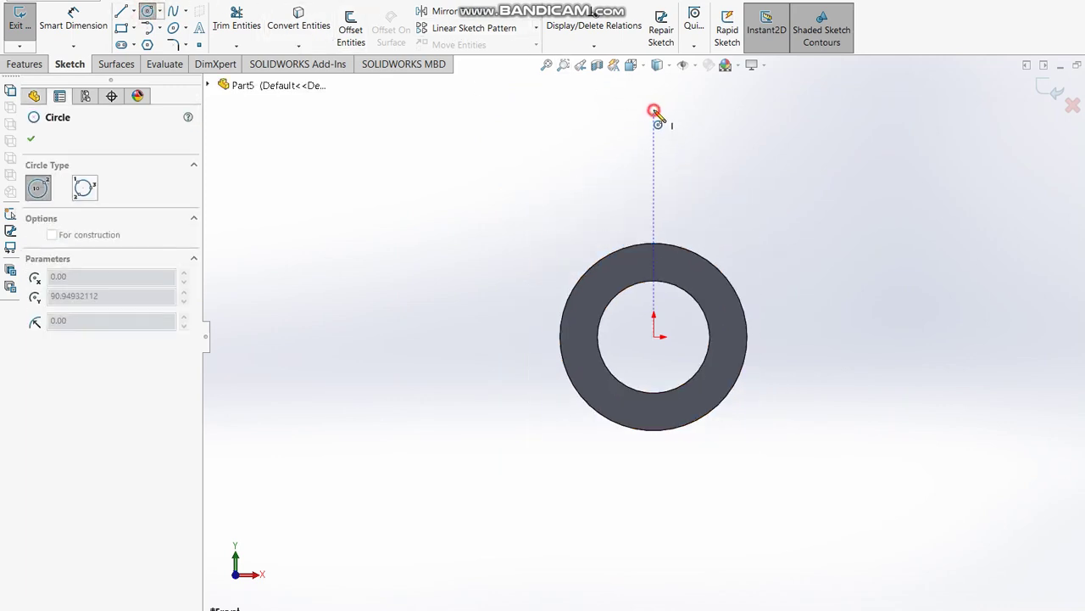
pyautogui.click(673, 130)
pyautogui.click(654, 111)
pyautogui.click(682, 136)
# Dimension the small circle Ø20 and the outer circle Ø35.
pyautogui.click(62, 31)
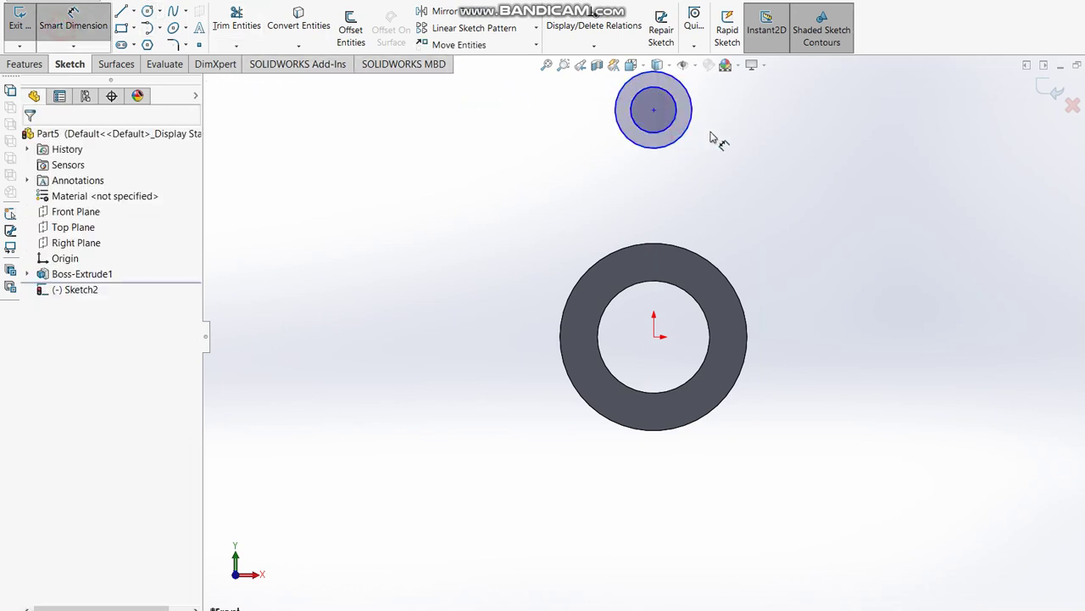
pyautogui.click(678, 136)
pyautogui.click(756, 139)
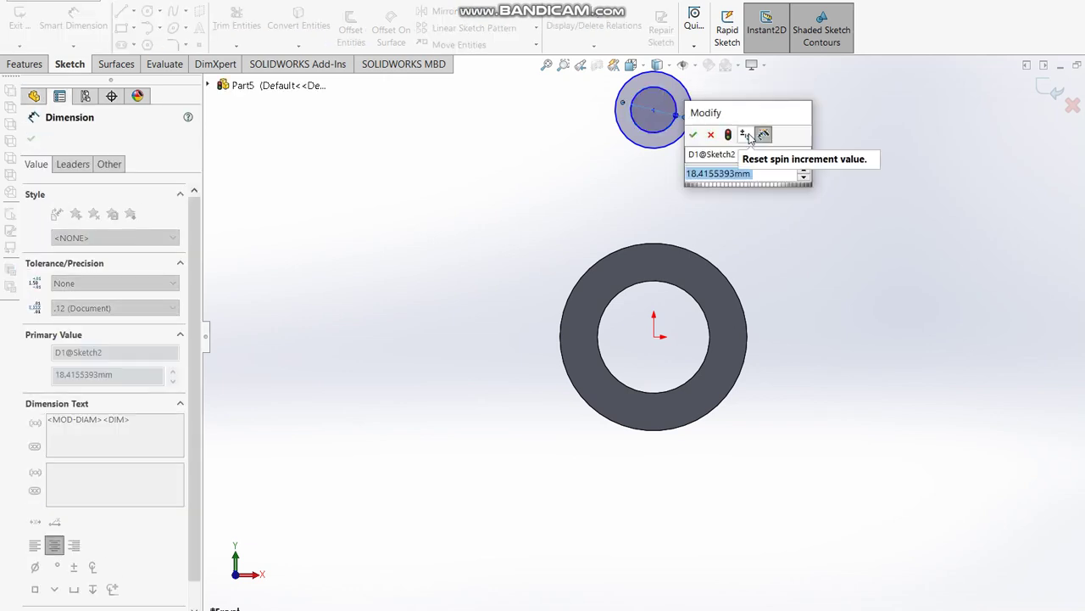
pyautogui.write('20')
pyautogui.press('Return')
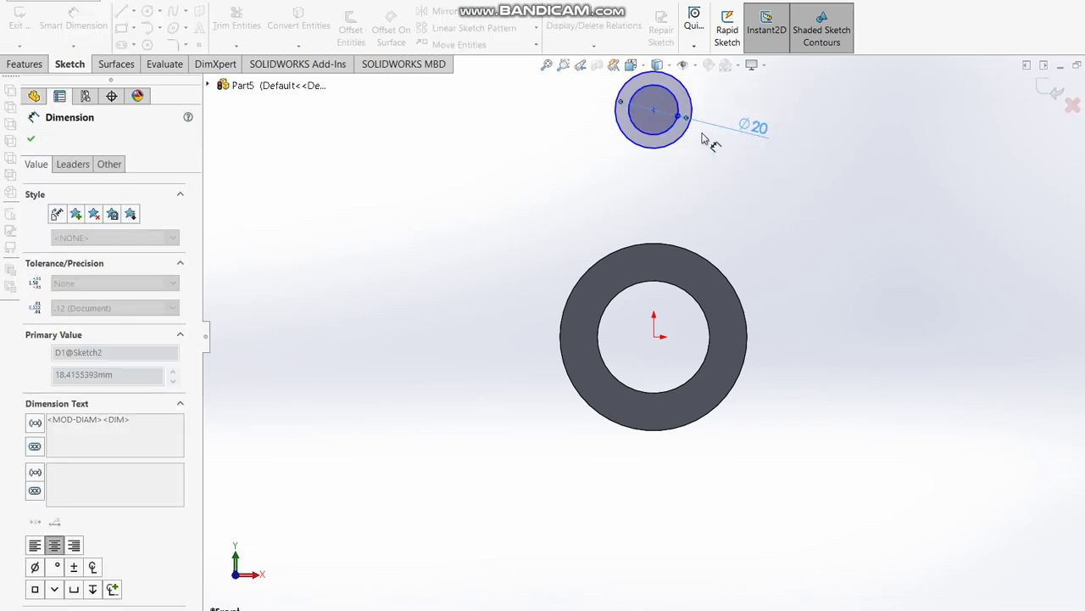
pyautogui.click(684, 141)
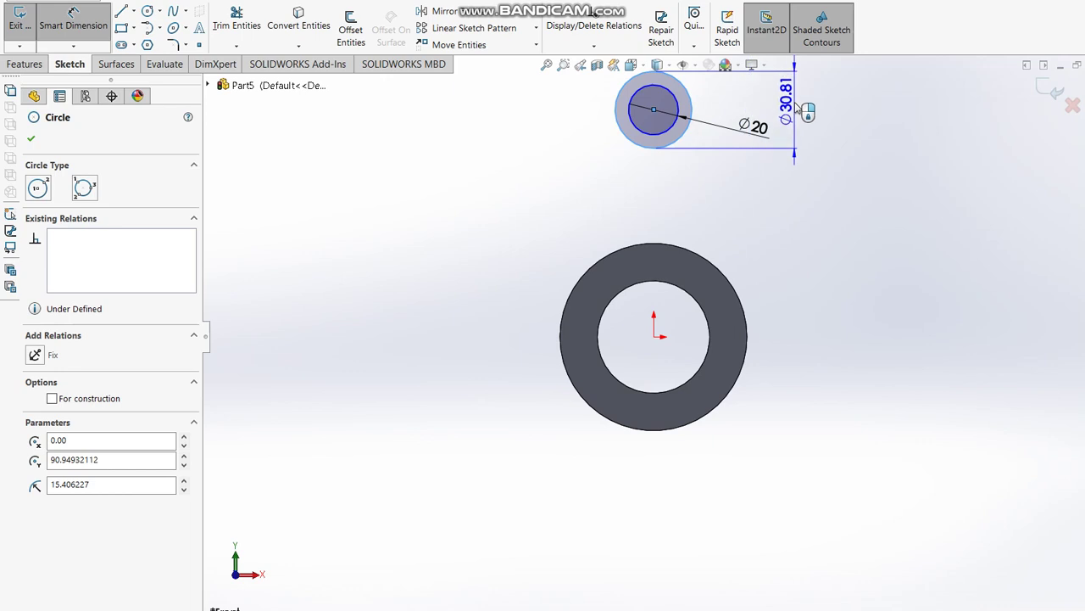
pyautogui.click(788, 113)
pyautogui.write('35')
pyautogui.press('Return')
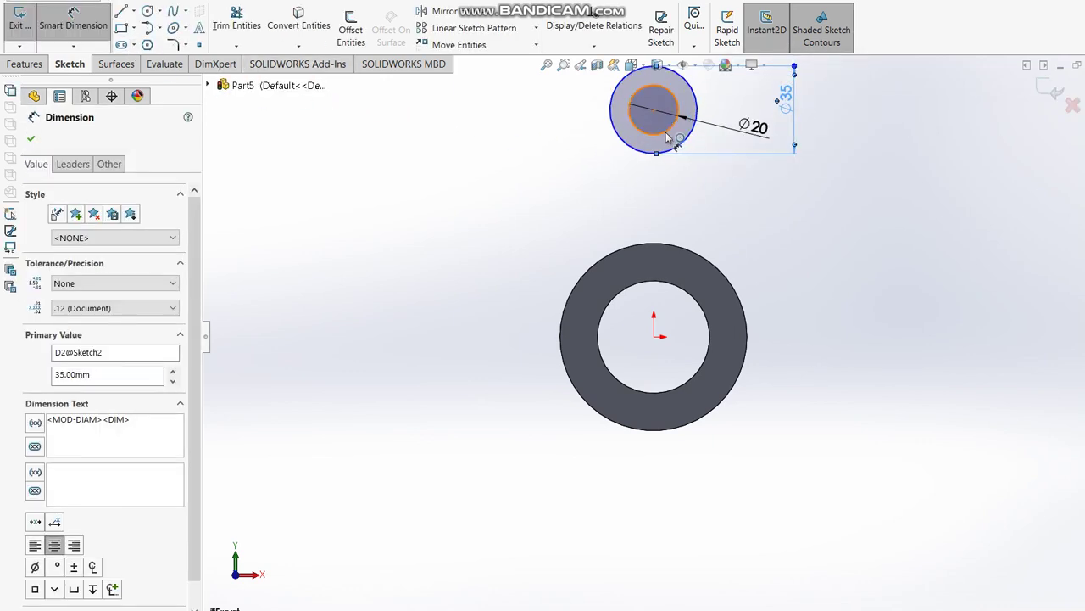
# Set the upper circles' centre 100 above the ring's centre and check the reference drawing.
pyautogui.click(668, 129)
pyautogui.click(703, 310)
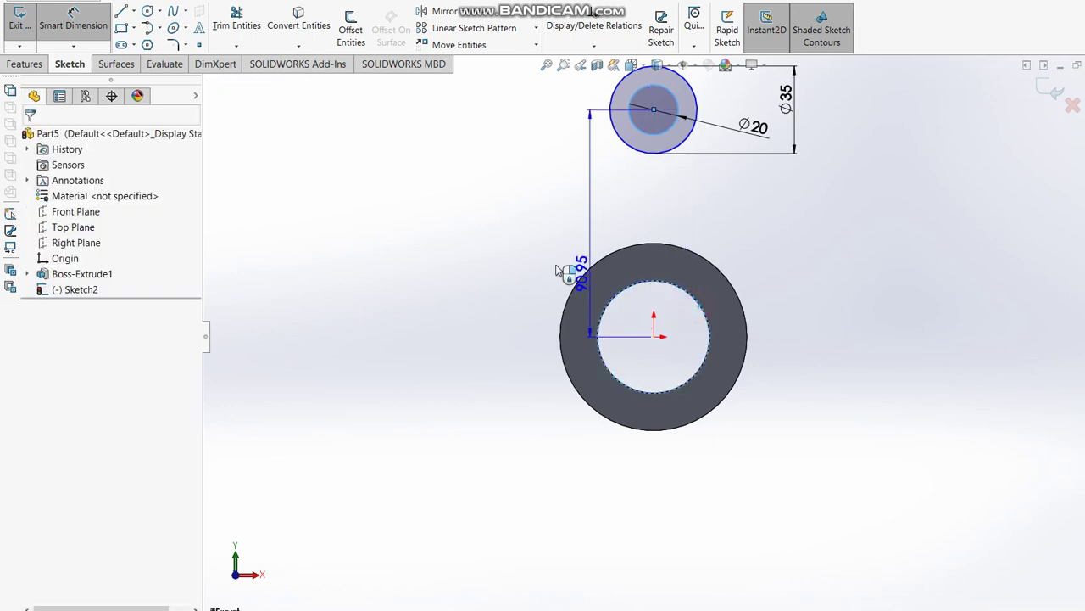
pyautogui.click(483, 267)
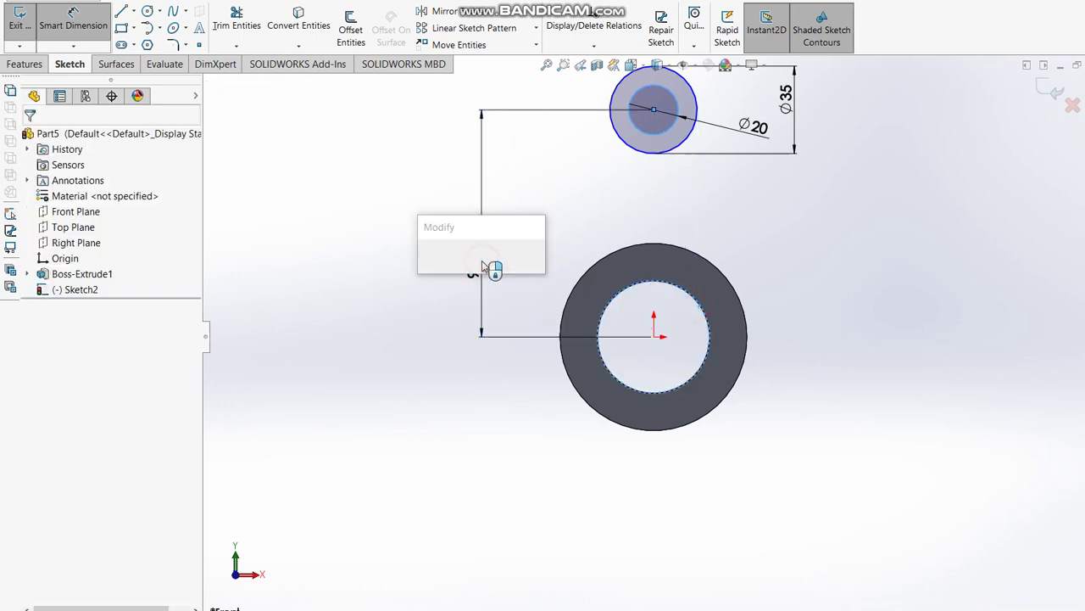
pyautogui.write('100')
pyautogui.press('Return')
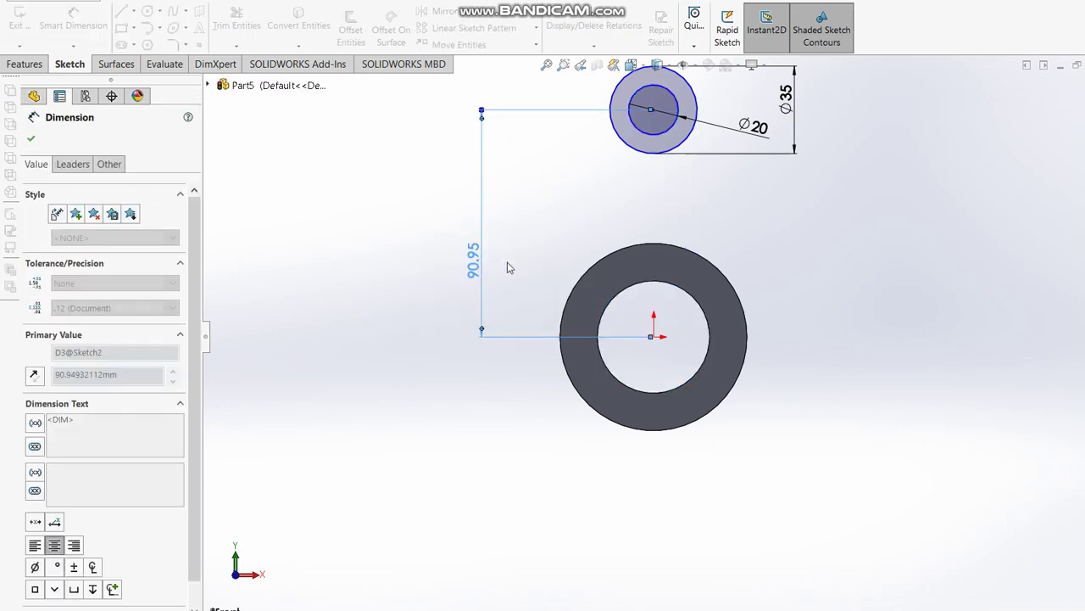
pyautogui.scroll(2, 636, 246)
pyautogui.scroll(-2, 648, 204)
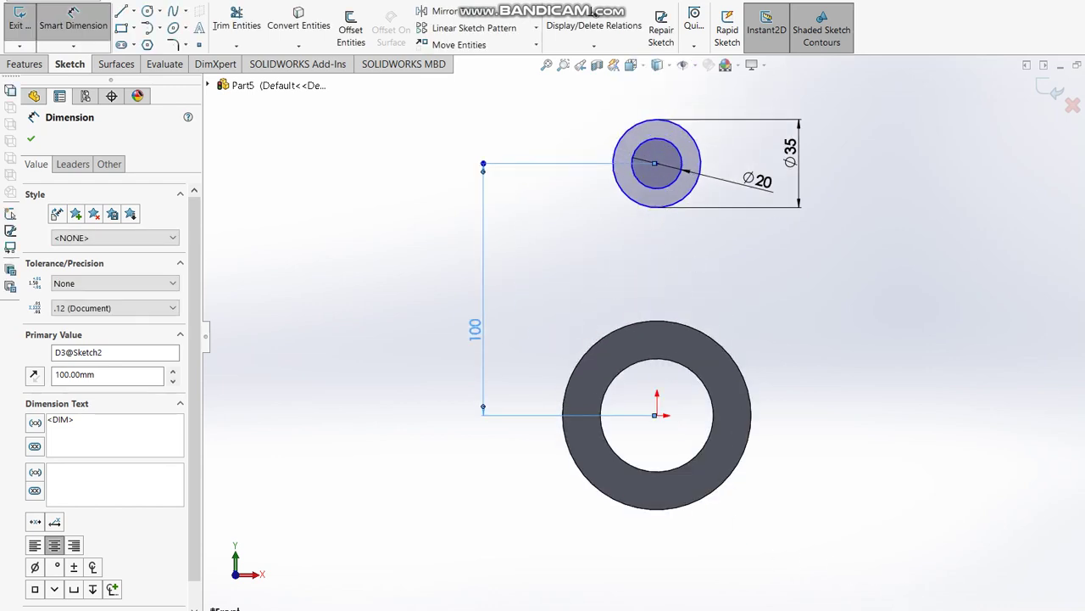
pyautogui.hotkey('alt', 'Tab')
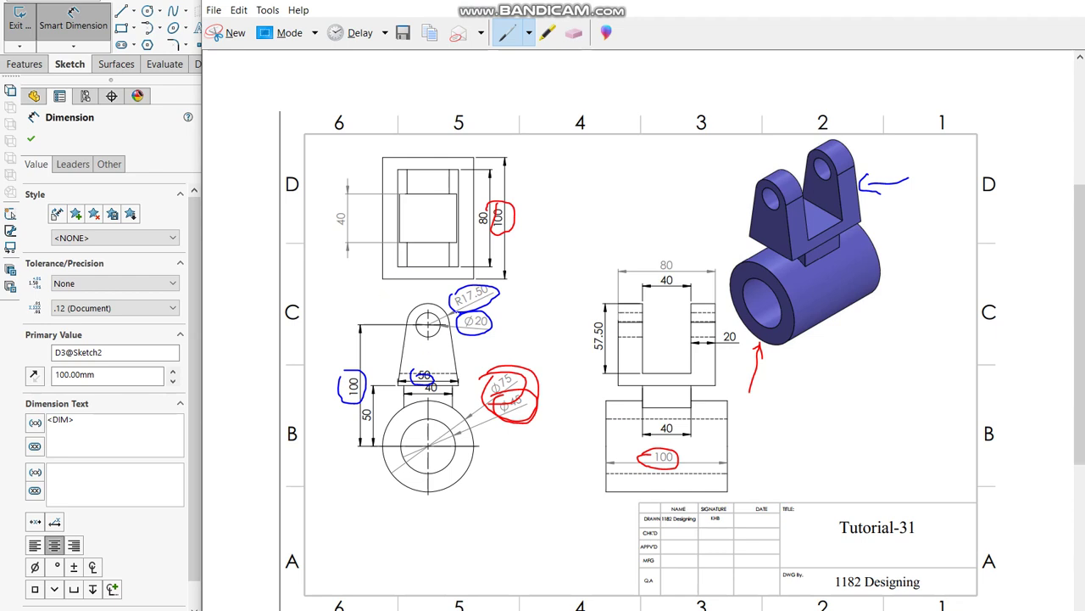
pyautogui.hotkey('alt', 'Tab')
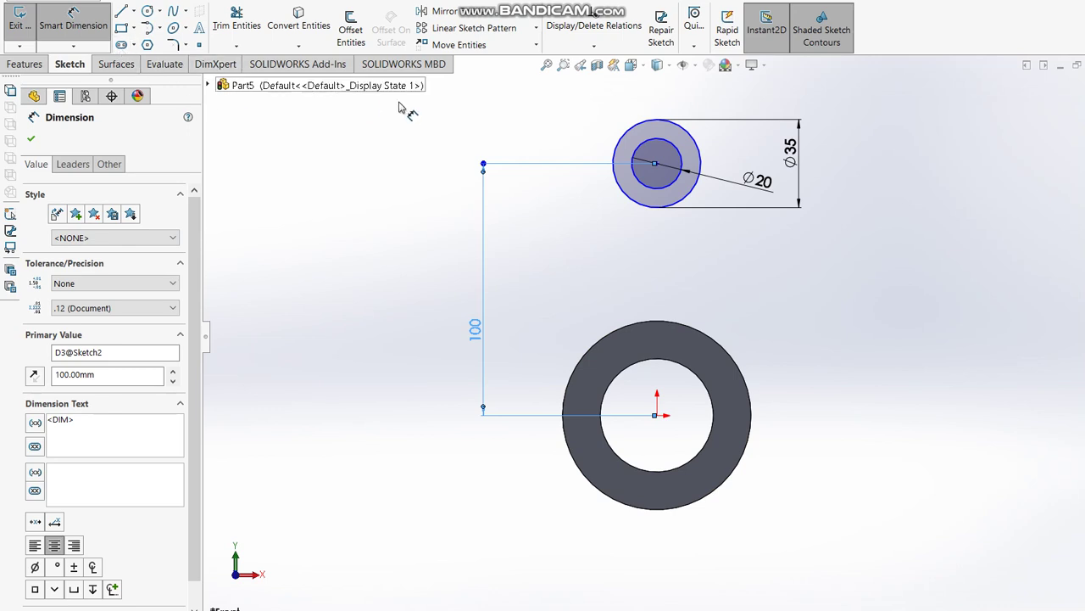
# Draw a horizontal line and make its midpoint vertical with the origin.
pyautogui.click(124, 13)
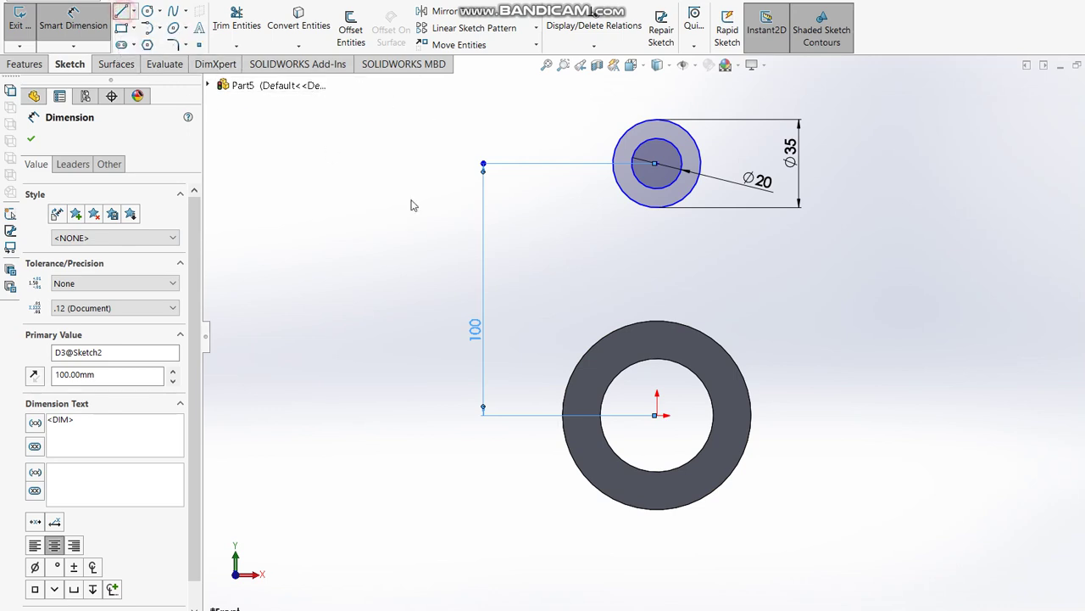
pyautogui.click(553, 264)
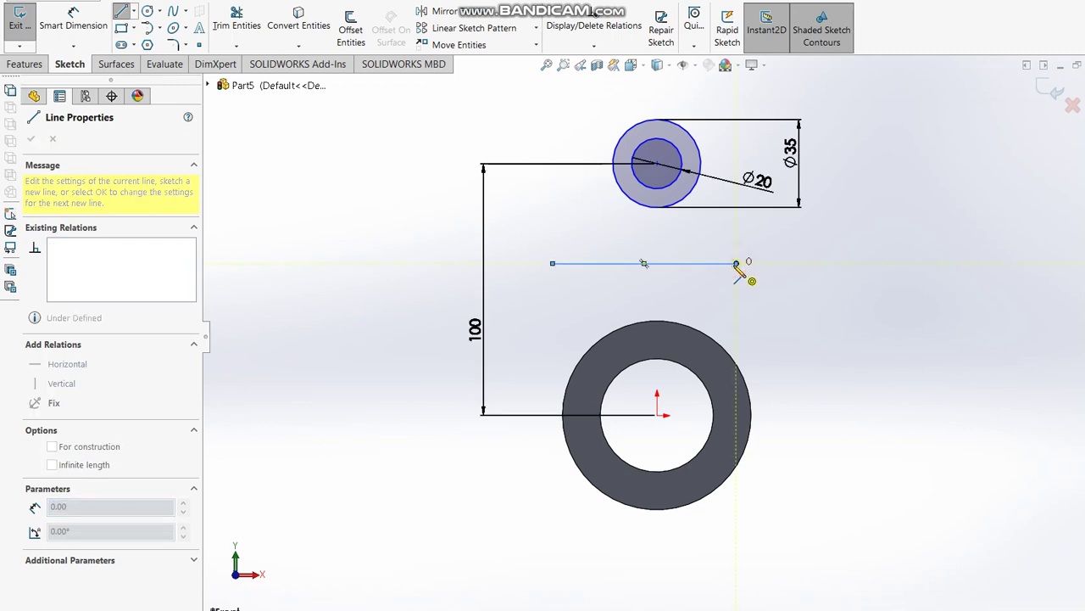
pyautogui.click(737, 263)
pyautogui.press('Escape')
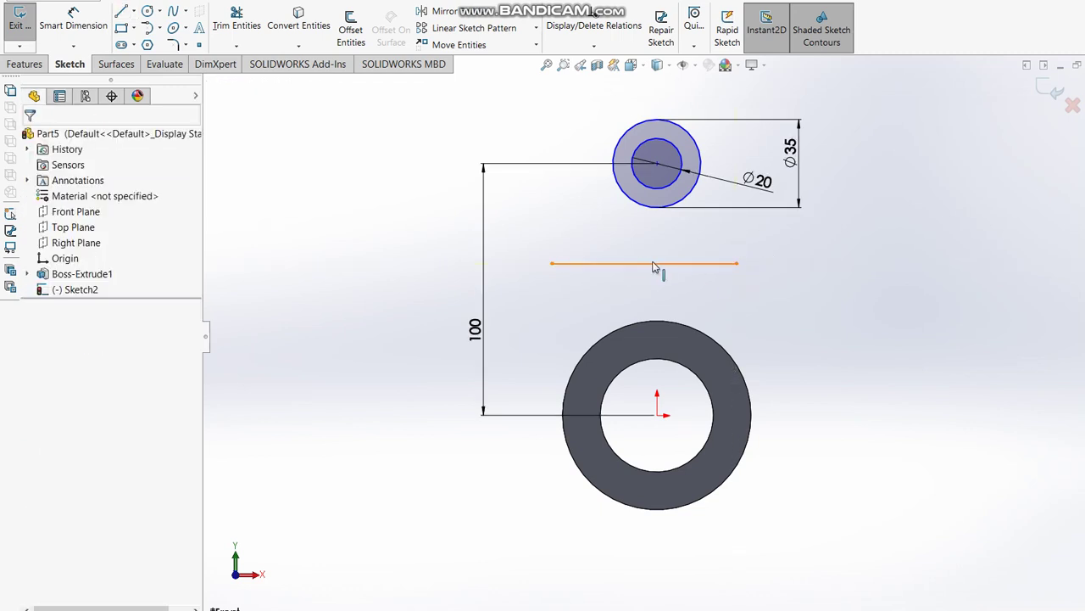
pyautogui.click(643, 264)
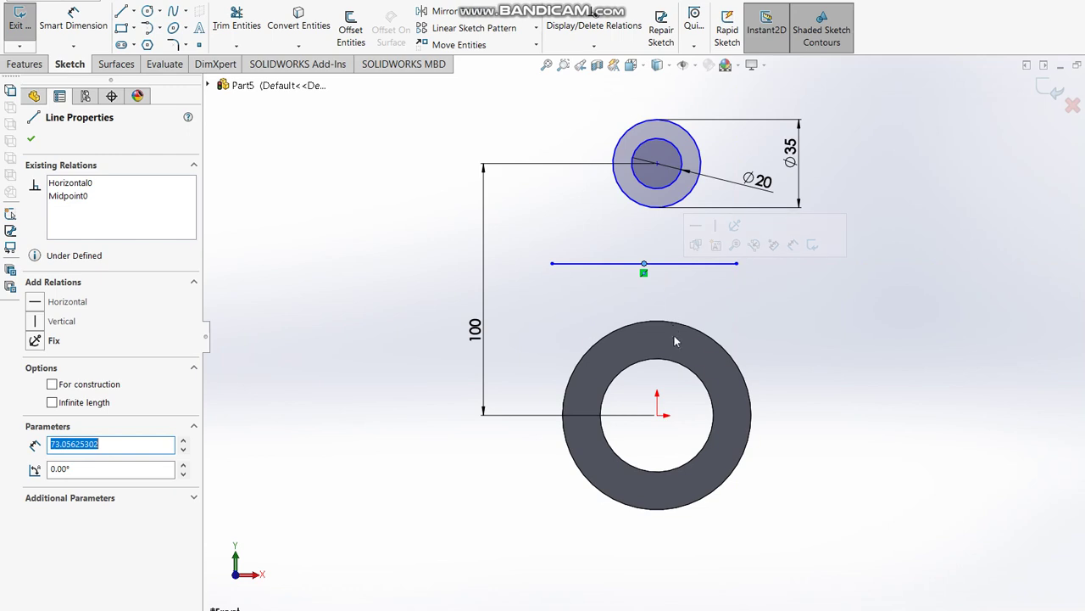
pyautogui.keyDown('ctrl'); pyautogui.click(662, 415); pyautogui.keyUp('ctrl')
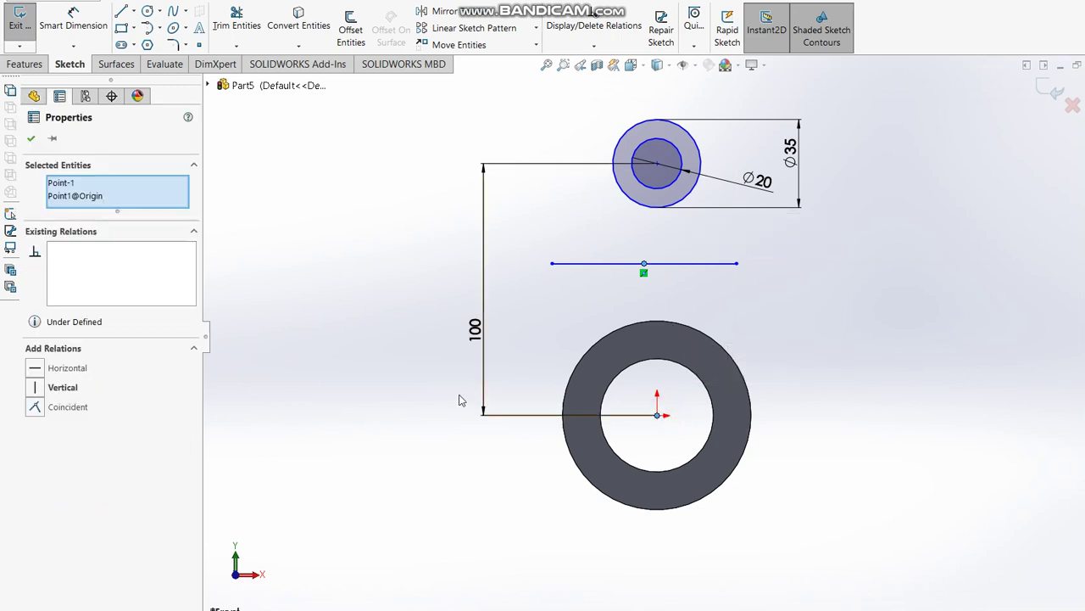
pyautogui.click(35, 386)
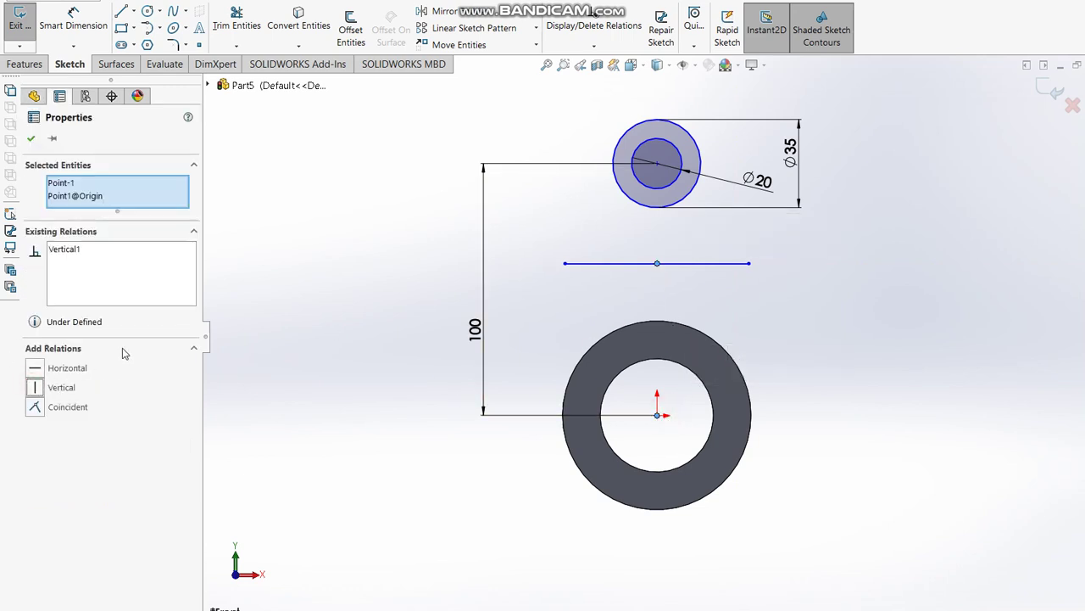
pyautogui.click(272, 189)
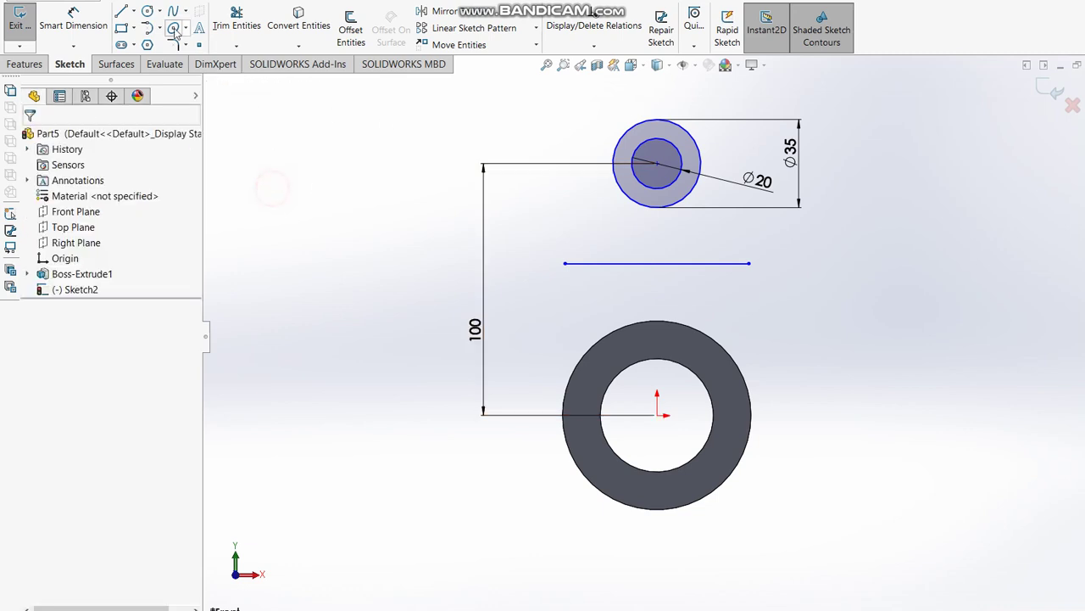
# Dimension the line 50 below the upper circles' centre.
pyautogui.click(73, 19)
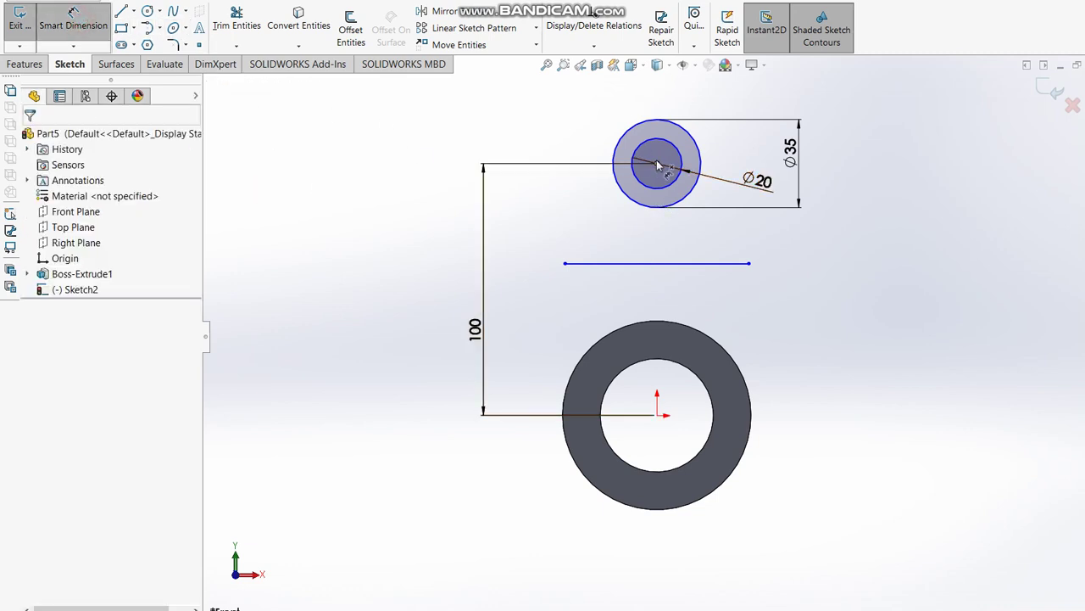
pyautogui.click(658, 163)
pyautogui.click(659, 264)
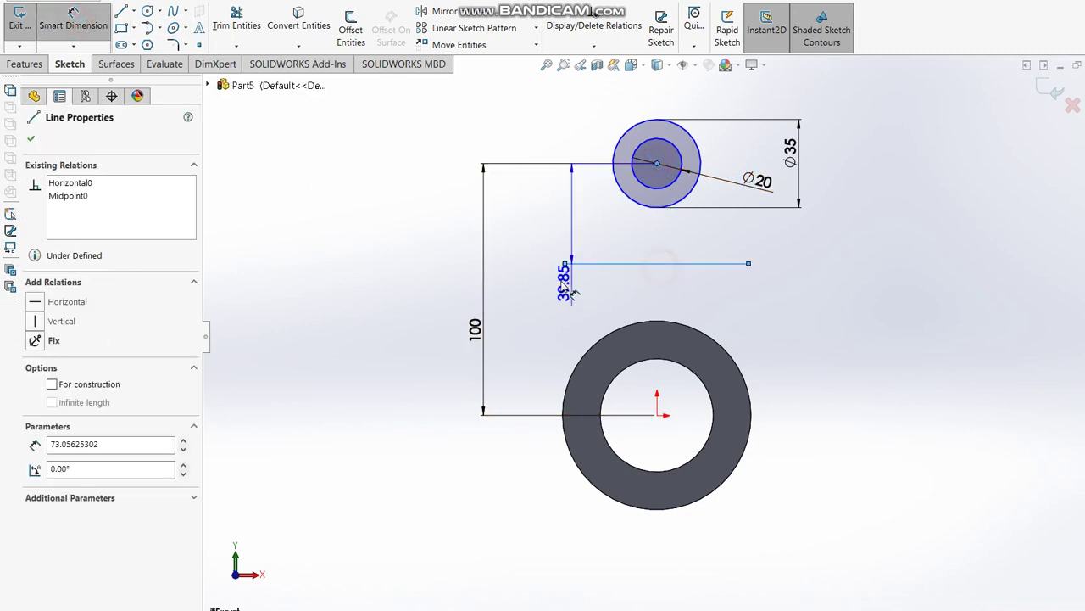
pyautogui.click(526, 251)
pyautogui.write('50')
pyautogui.press('Return')
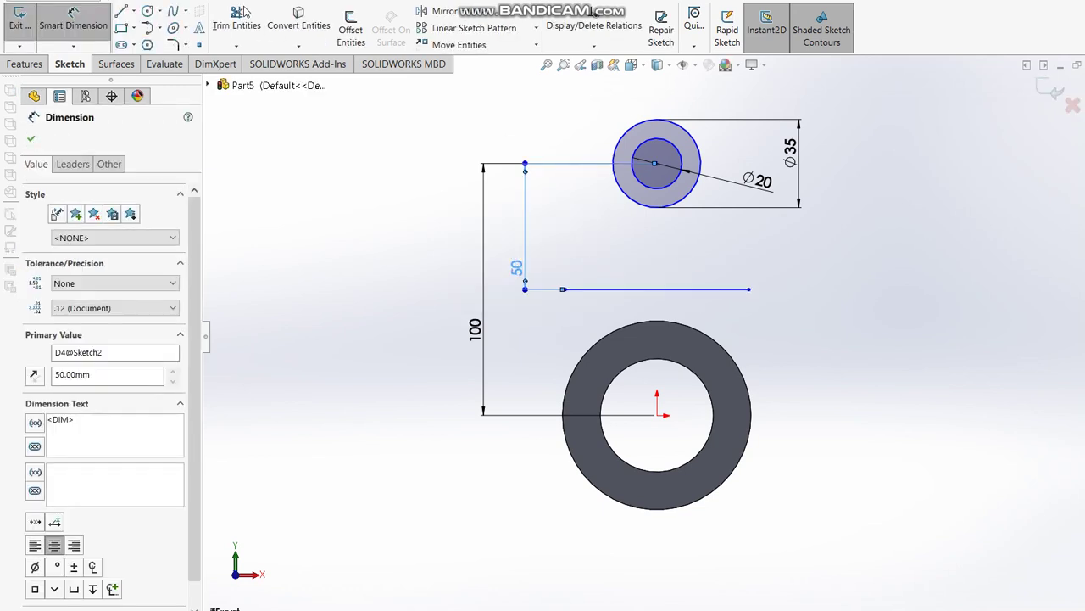
pyautogui.click(121, 12)
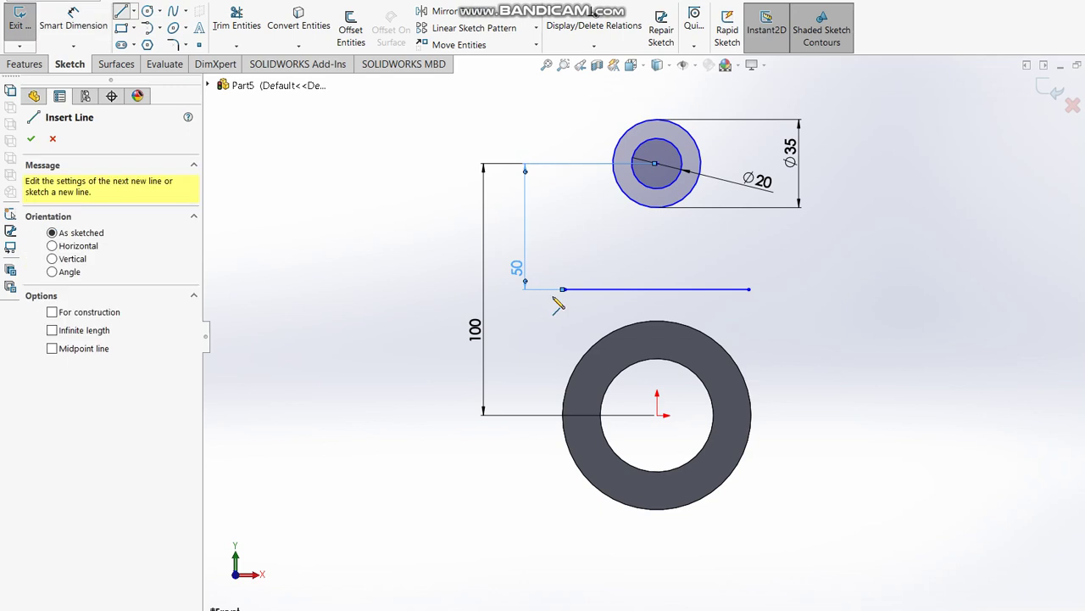
# Draw slanted sides from both base-line ends to the Ø35 circle and trim away its lower arc.
pyautogui.click(565, 290)
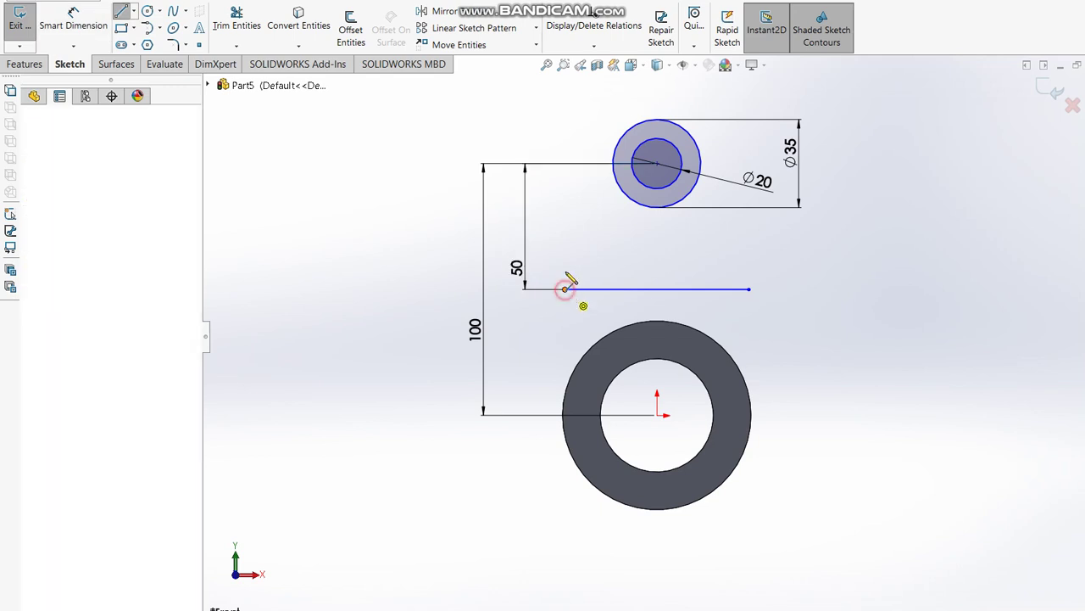
pyautogui.click(616, 148)
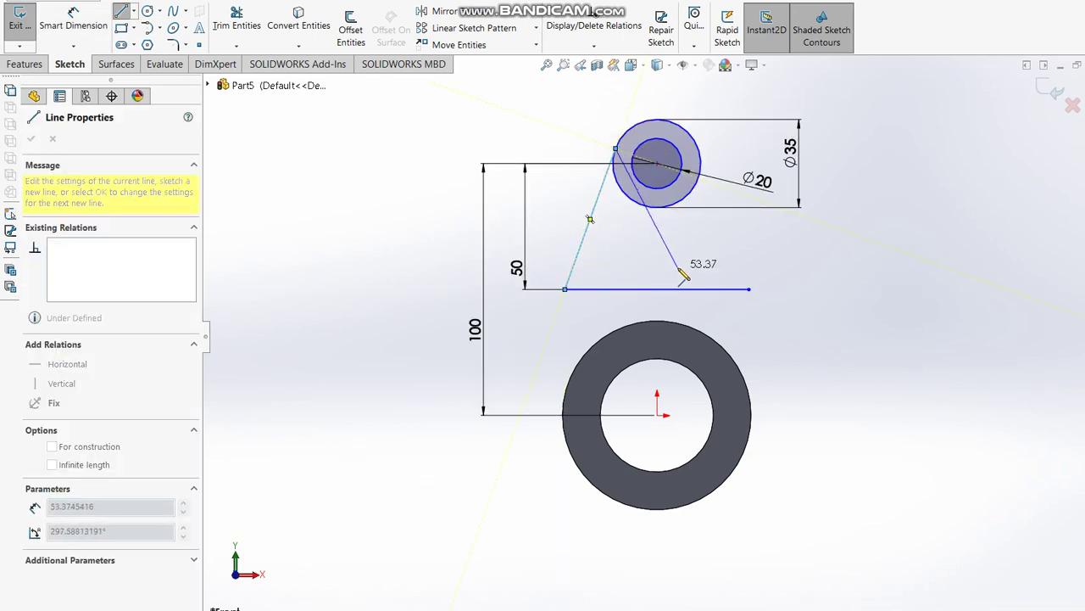
pyautogui.press('Escape')
pyautogui.click(121, 12)
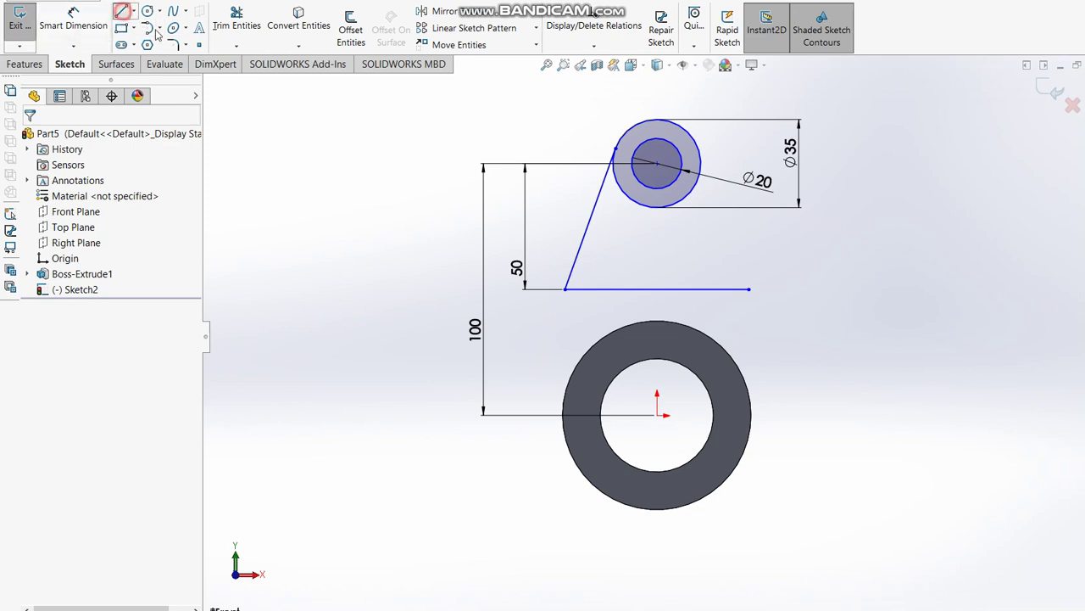
pyautogui.click(749, 289)
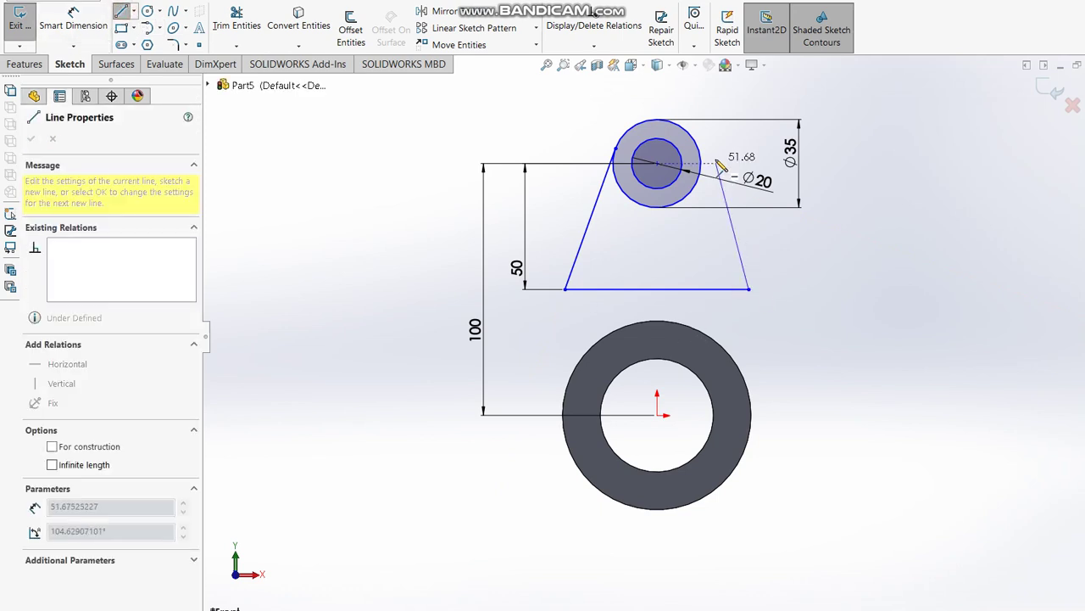
pyautogui.click(700, 149)
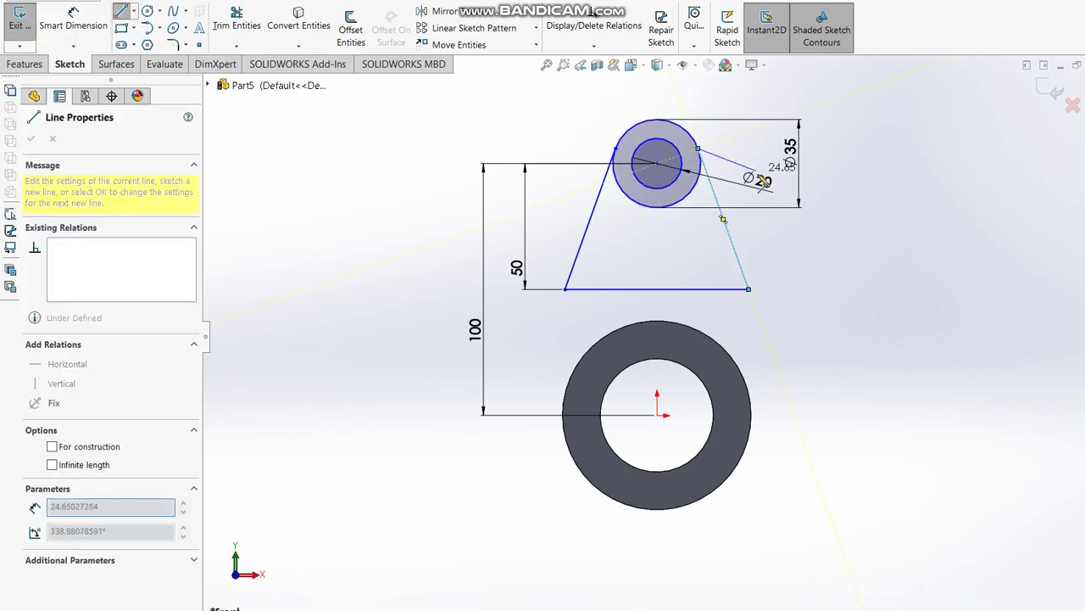
pyautogui.click(235, 38)
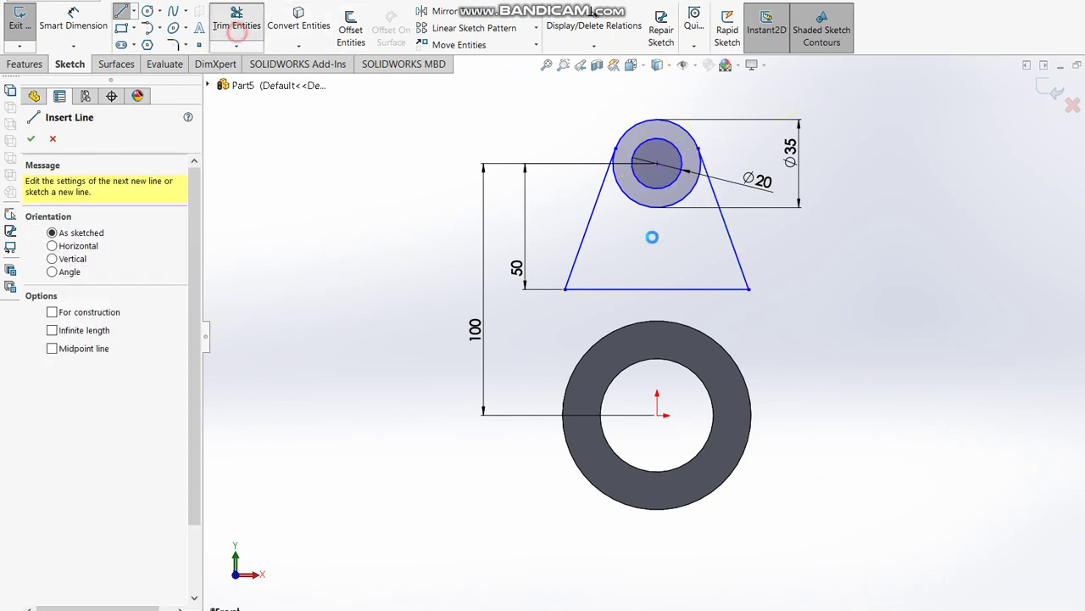
pyautogui.moveTo(690, 246); pyautogui.dragTo(677, 205)
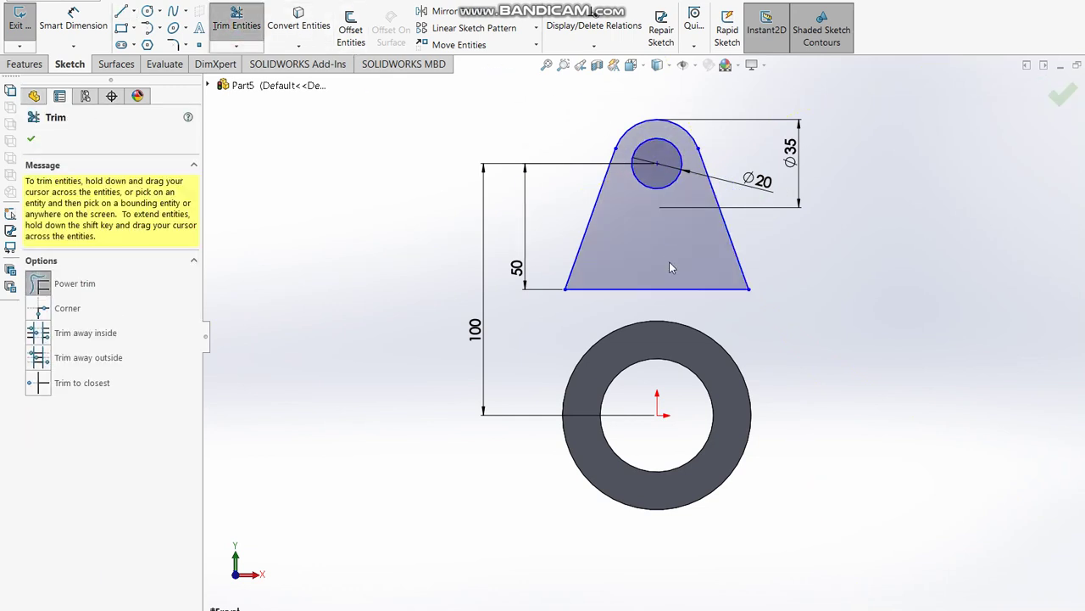
pyautogui.click(1061, 94)
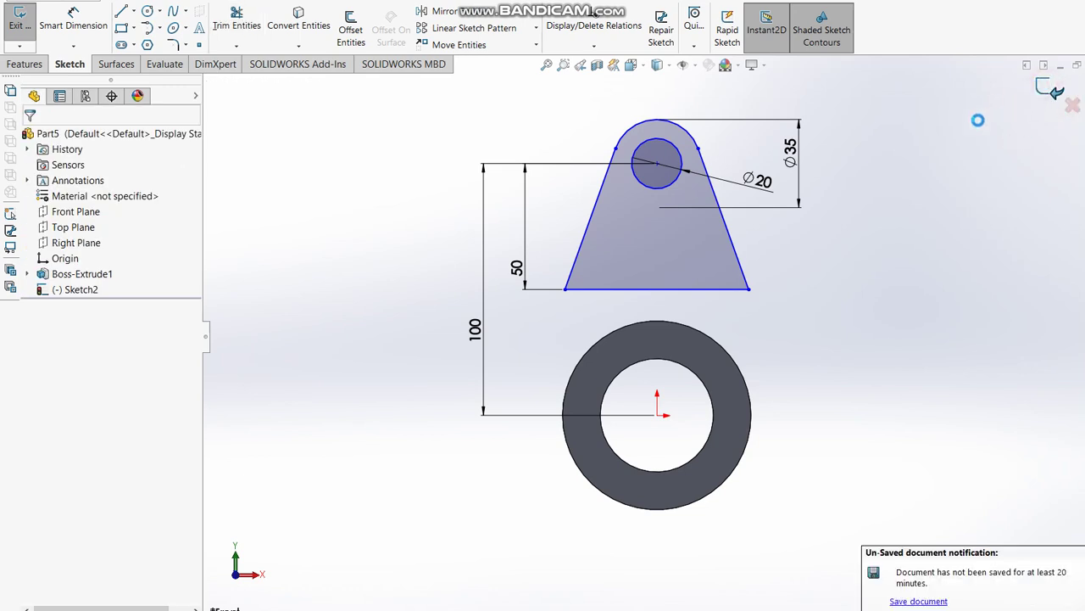
# Start extruding the lug profile and compare the preview with the reference drawing.
pyautogui.press('e')
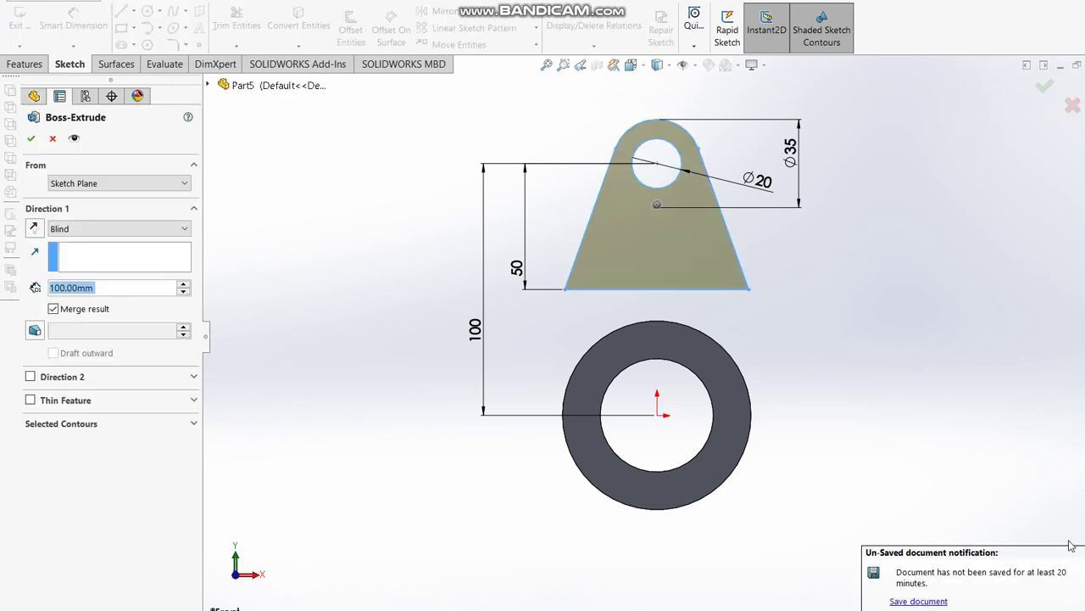
pyautogui.press('Right')
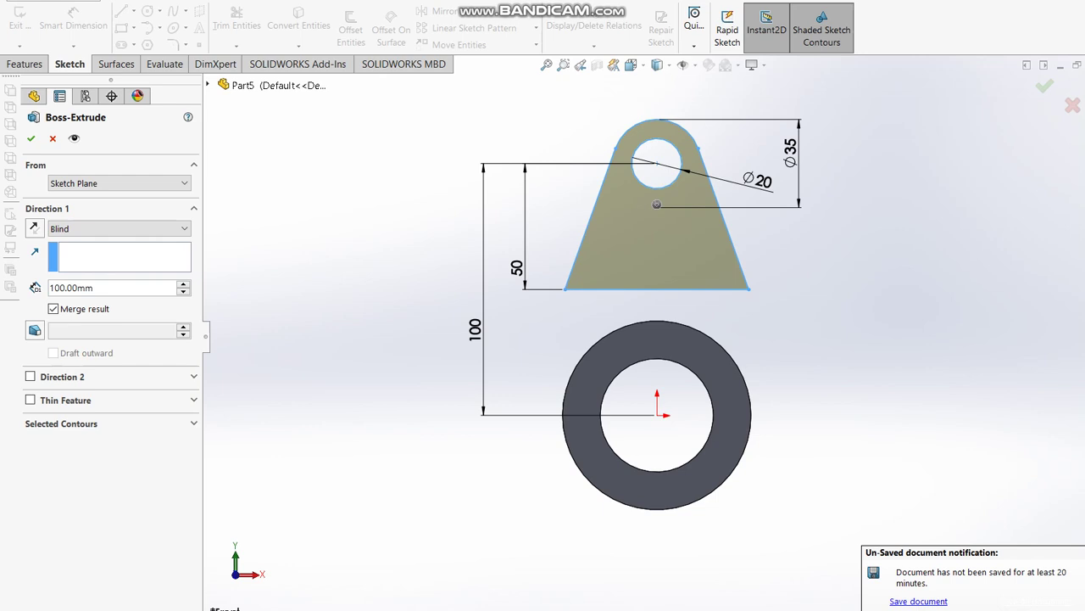
pyautogui.moveTo(844, 406); pyautogui.dragTo(757, 445, button='middle')
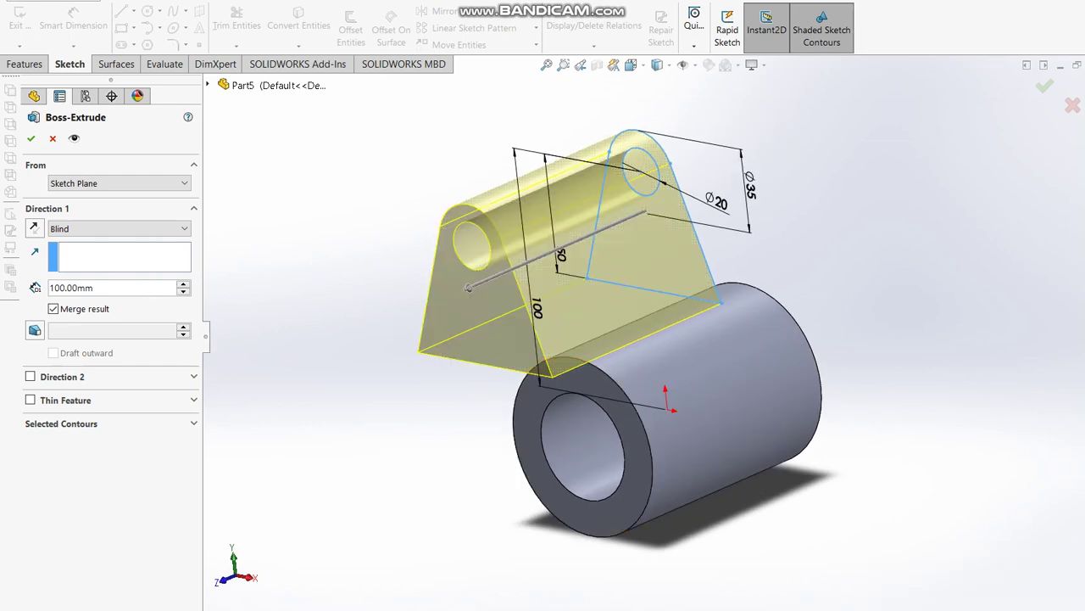
pyautogui.hotkey('alt', 'Tab')
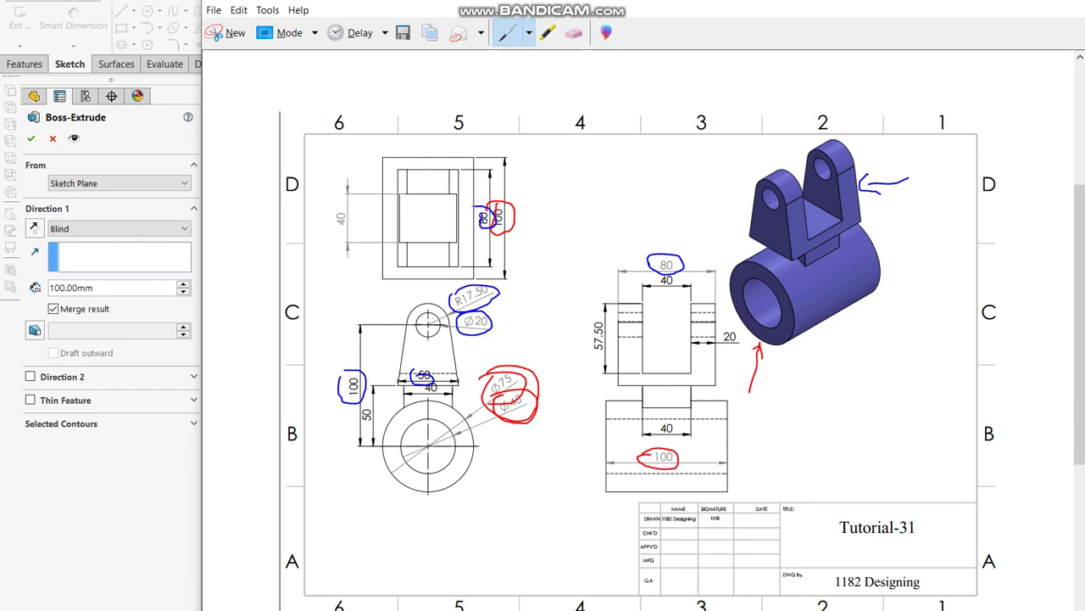
pyautogui.click(134, 505)
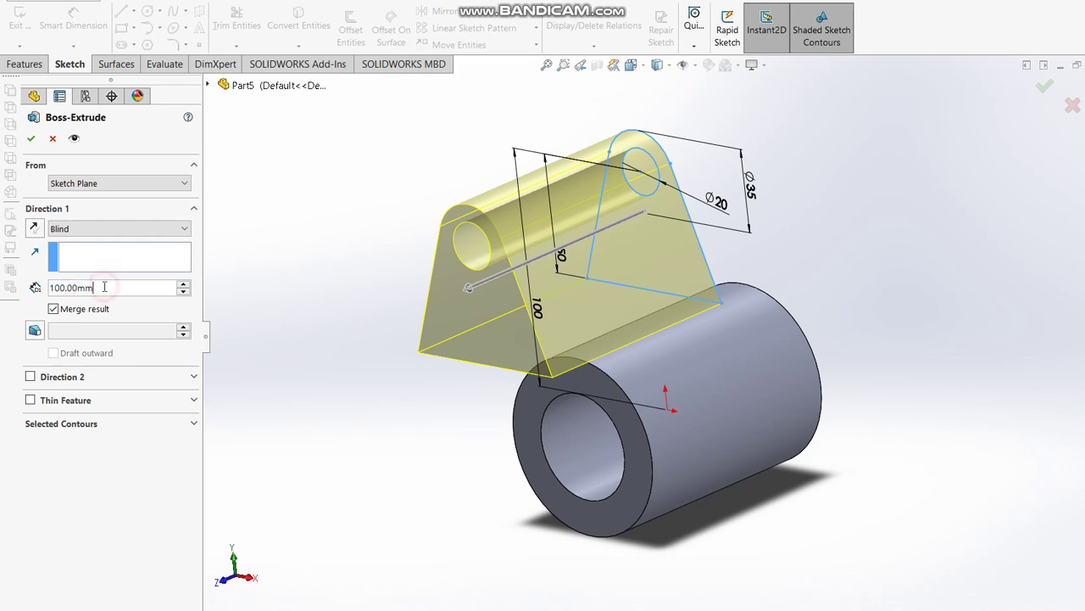
# Set the lug extrusion to 80 mm Mid Plane and accept it.
pyautogui.moveTo(87, 288); pyautogui.dragTo(3, 271)
pyautogui.press('BackSpace')
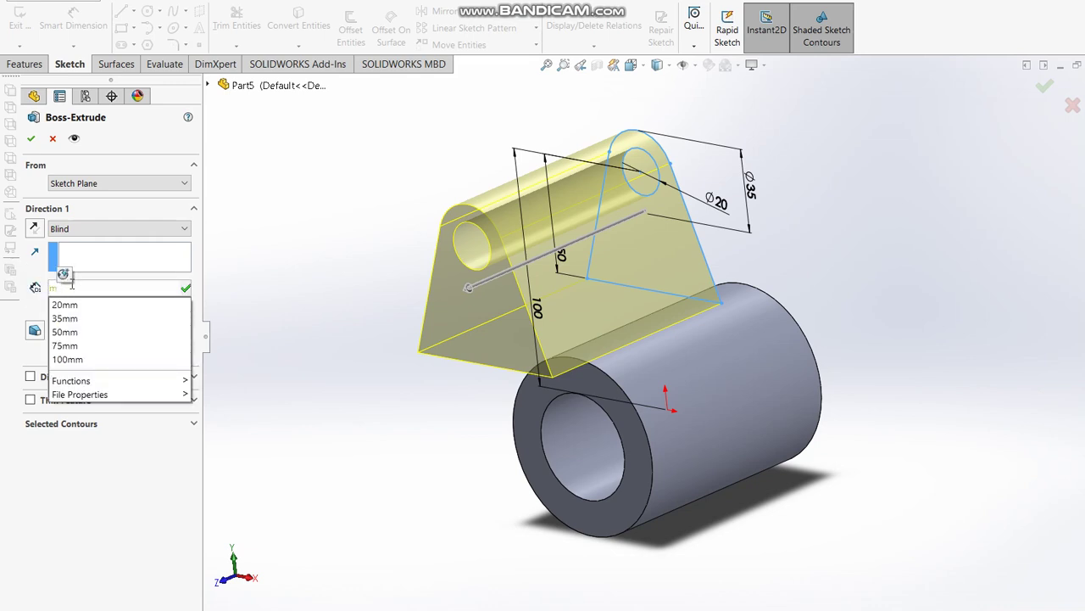
pyautogui.write('8')
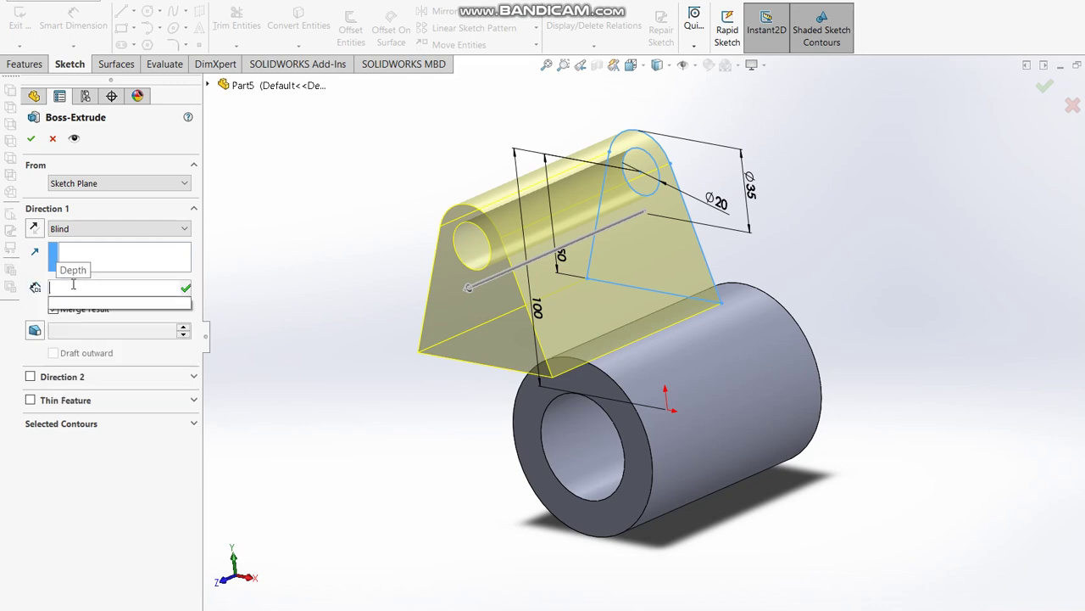
pyautogui.write('0')
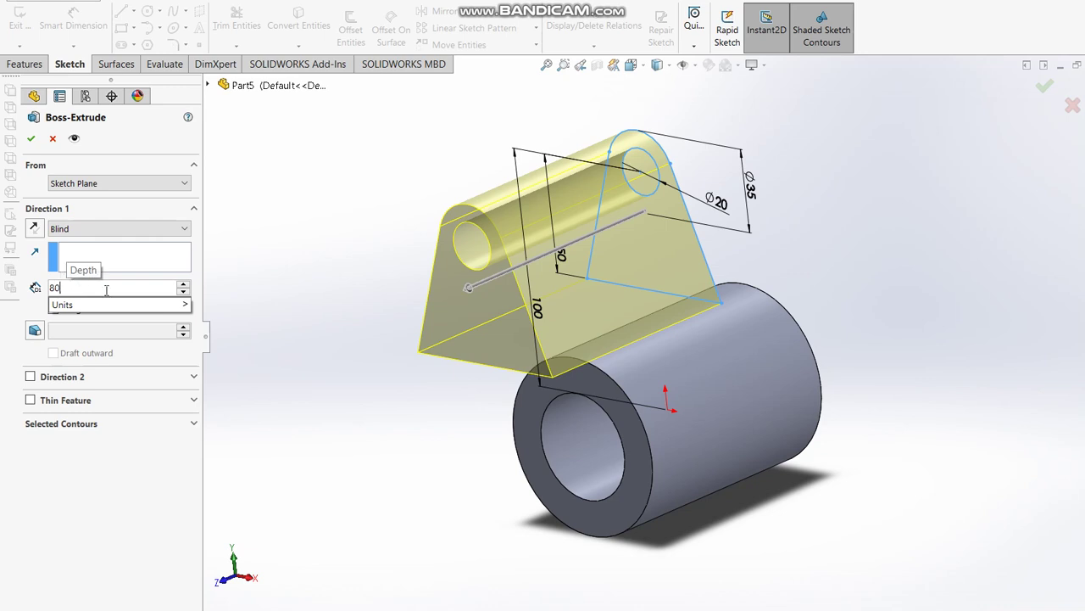
pyautogui.press('Return')
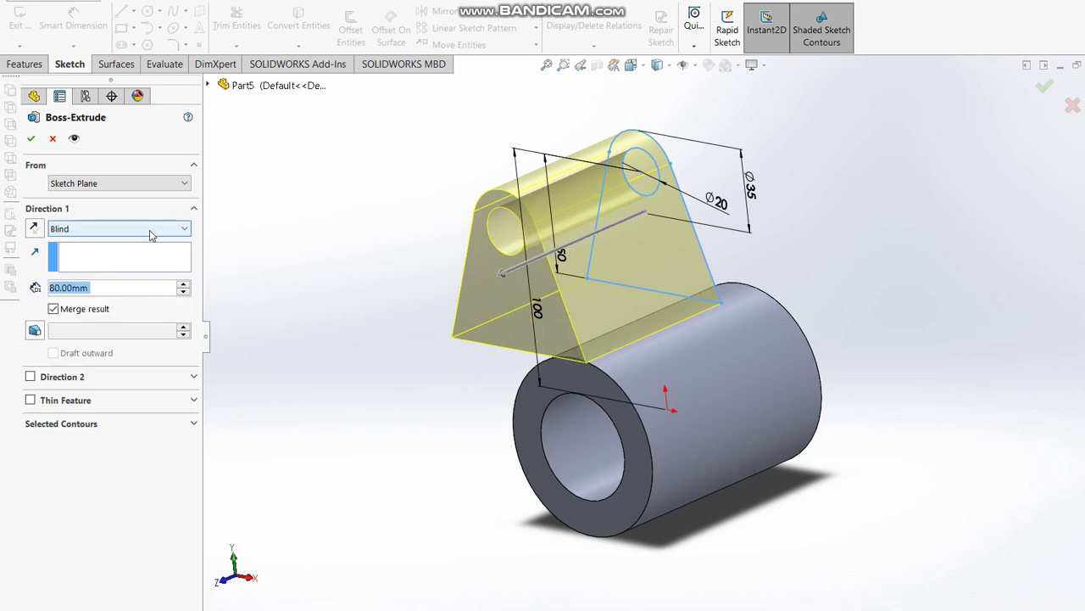
pyautogui.click(151, 235)
pyautogui.click(118, 308)
pyautogui.click(1045, 86)
pyautogui.moveTo(732, 344); pyautogui.dragTo(720, 202, button='middle')
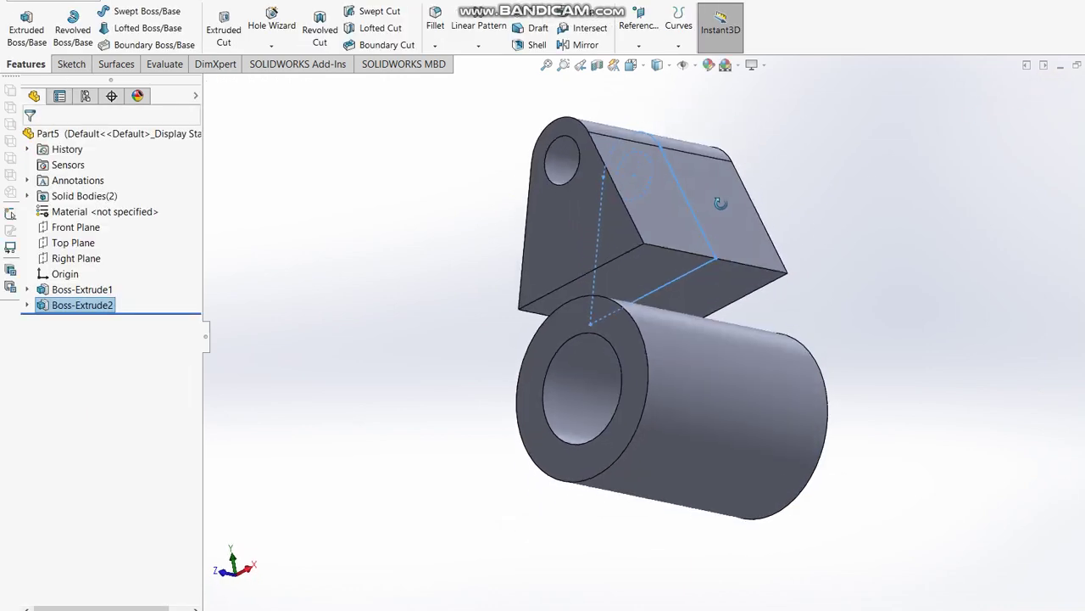
pyautogui.hotkey('alt', 'Tab')
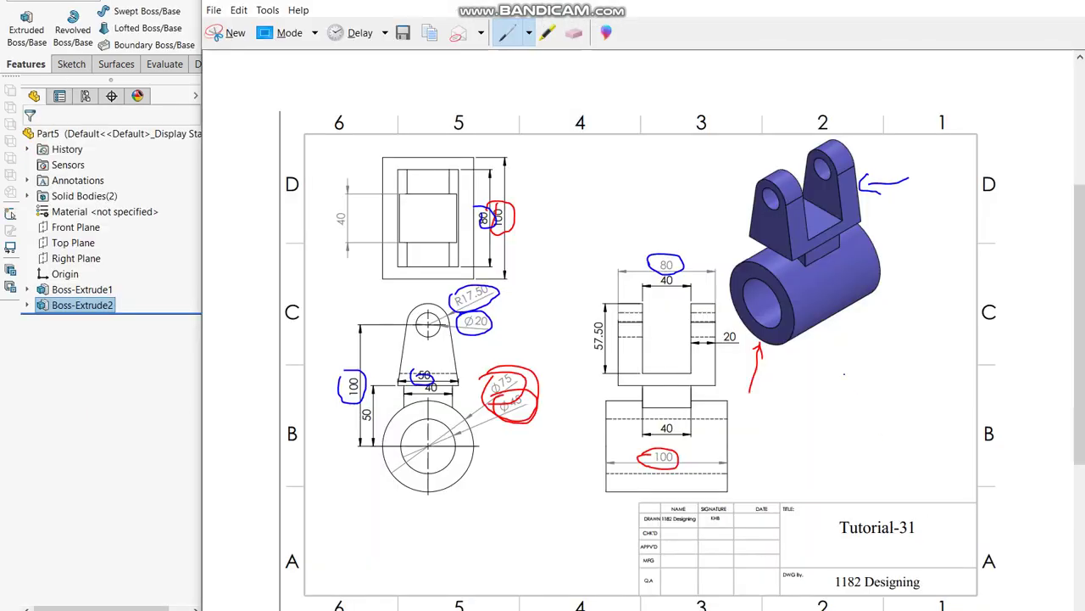
pyautogui.click(529, 32)
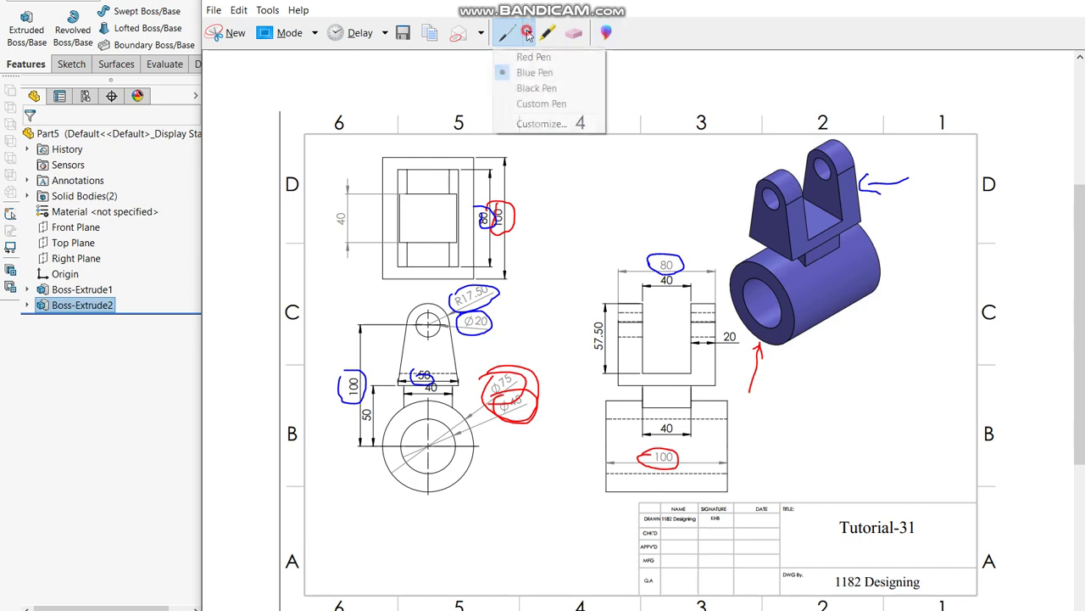
pyautogui.click(526, 87)
pyautogui.moveTo(903, 237); pyautogui.dragTo(836, 244)
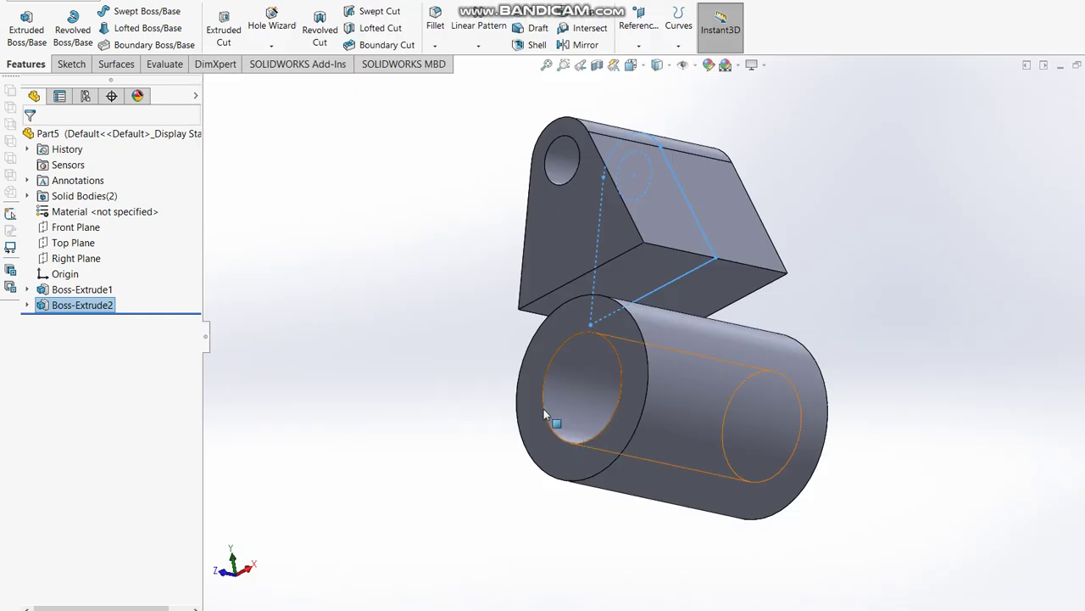
# Start a boss sketch on the lug's underside and draw a centre rectangle at the origin.
pyautogui.click(27, 25)
pyautogui.click(717, 288)
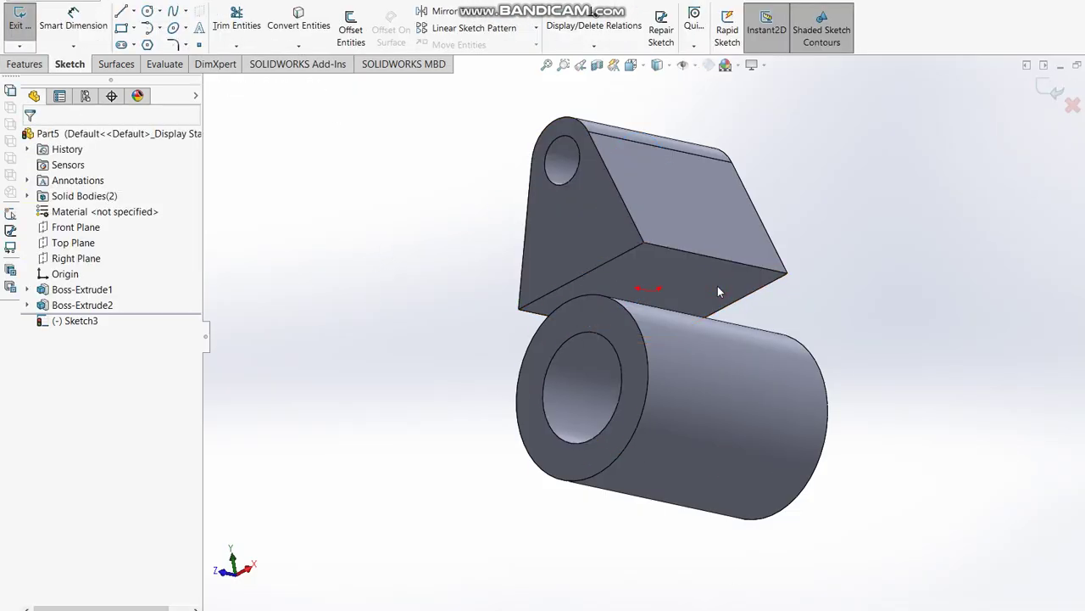
pyautogui.hotkey('ctrl', '8')
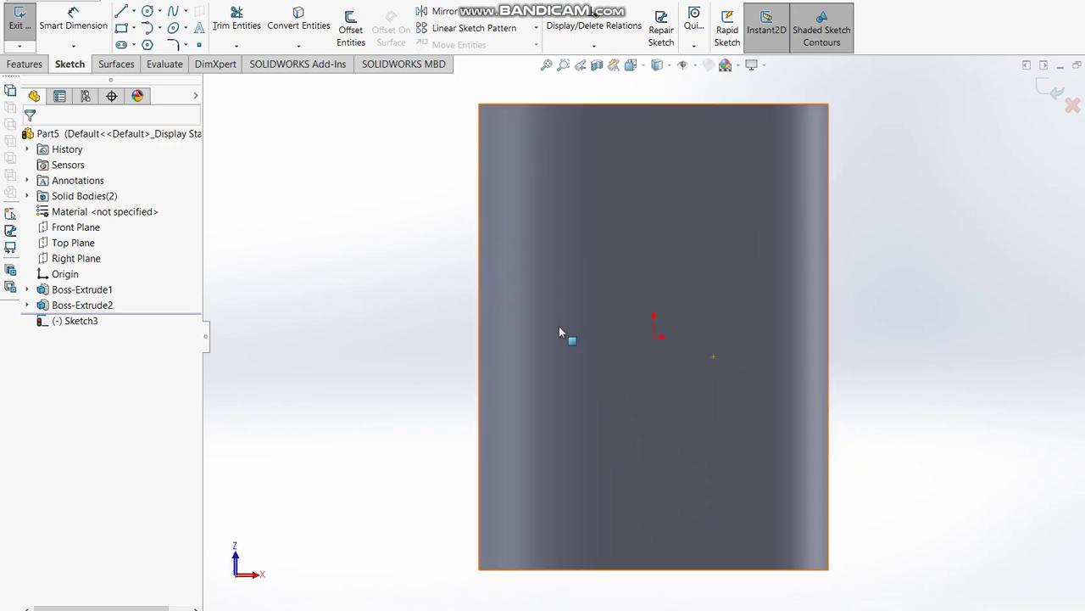
pyautogui.click(134, 28)
pyautogui.click(144, 61)
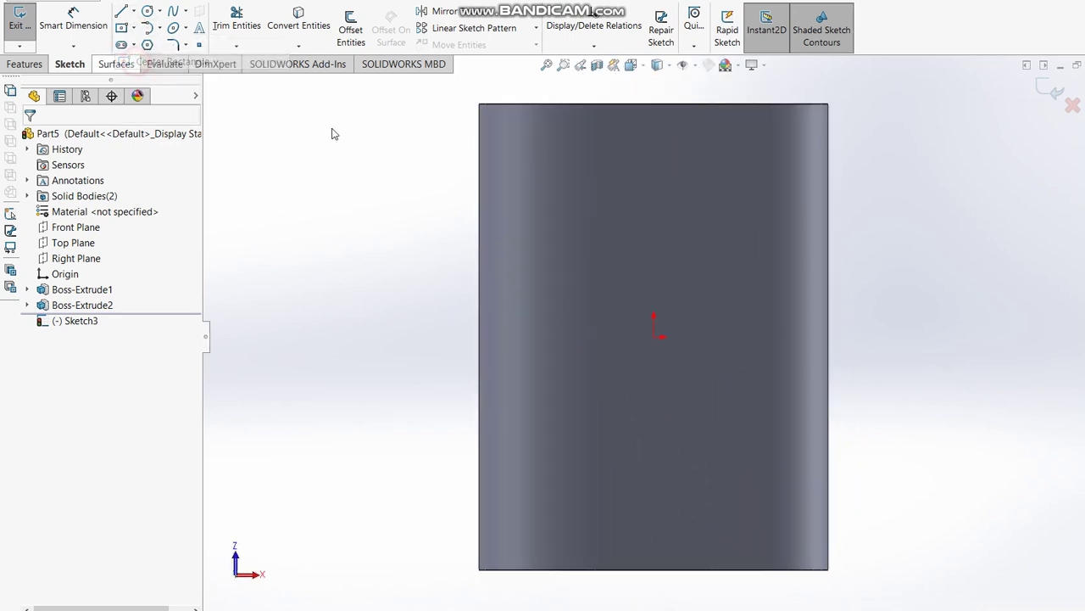
pyautogui.click(654, 337)
pyautogui.click(561, 226)
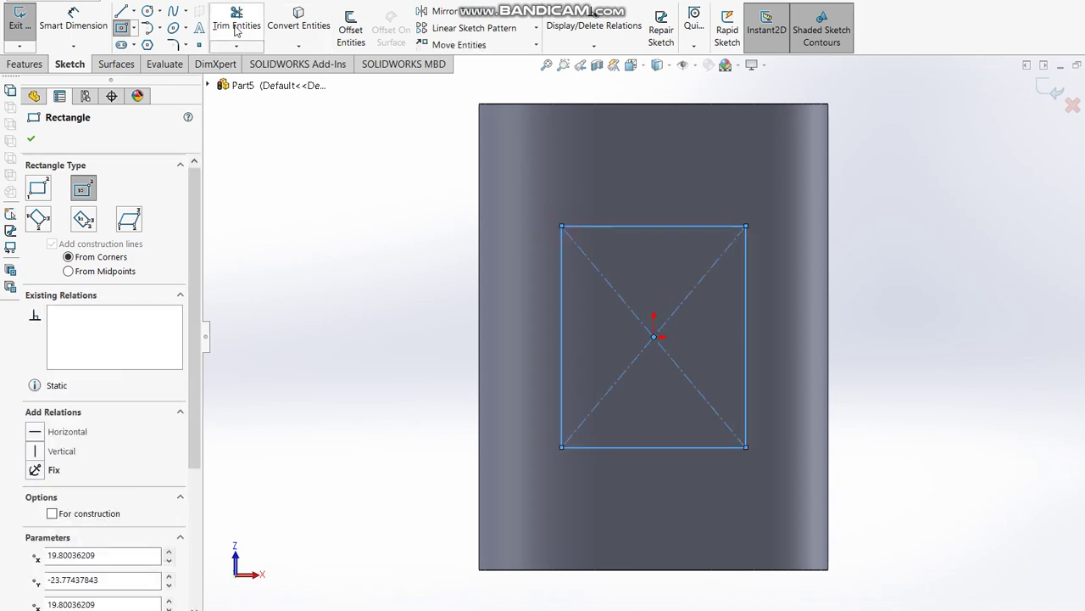
# Dimension both rectangle sides to 40 mm, making a 40 × 40 square.
pyautogui.click(73, 19)
pyautogui.click(559, 356)
pyautogui.click(443, 357)
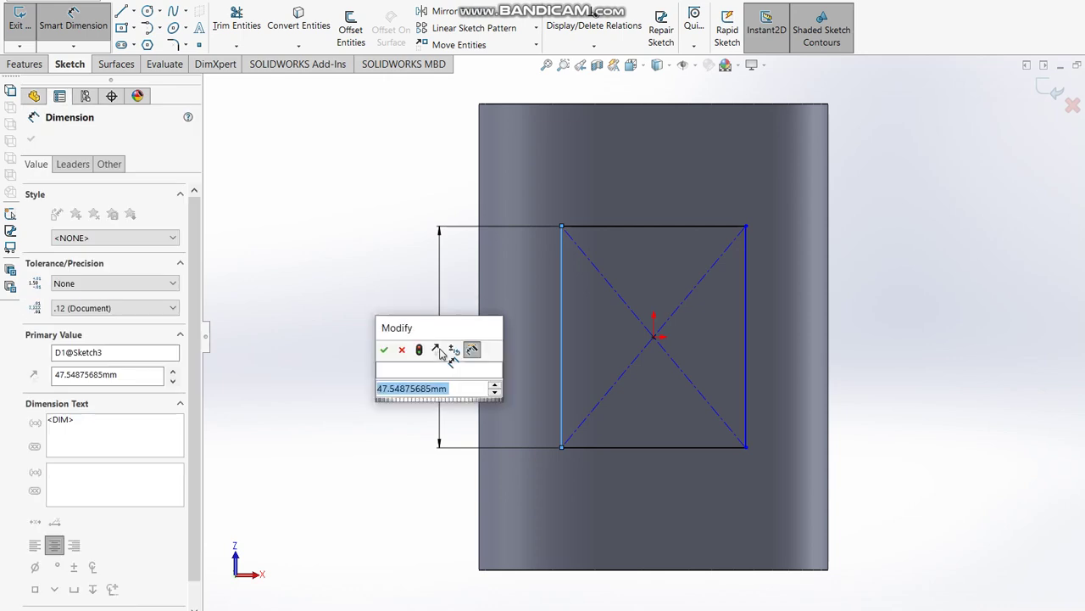
pyautogui.write('40')
pyautogui.press('Return')
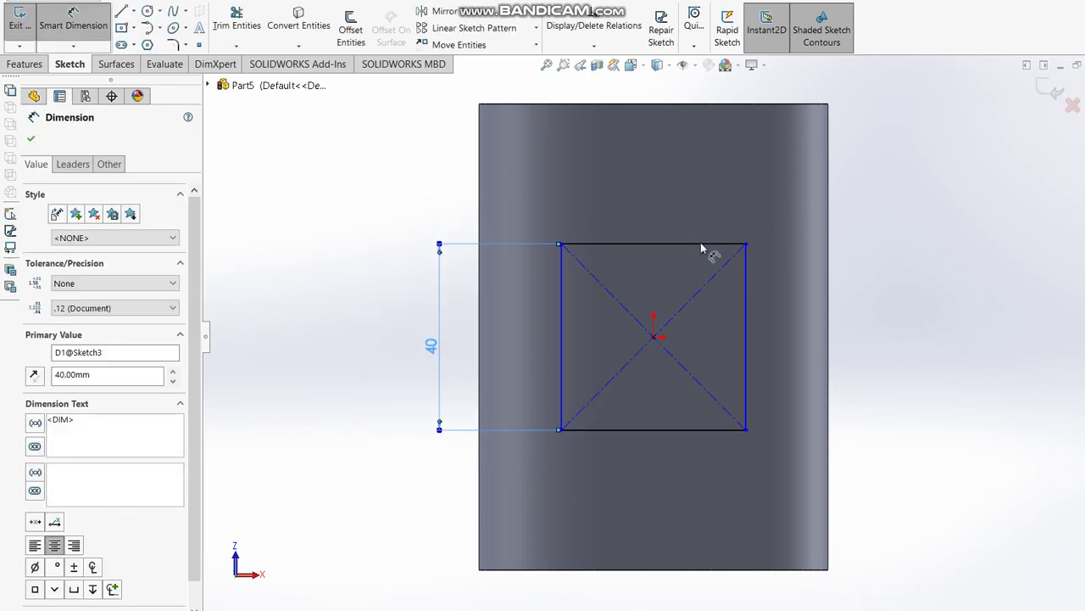
pyautogui.click(701, 245)
pyautogui.click(689, 205)
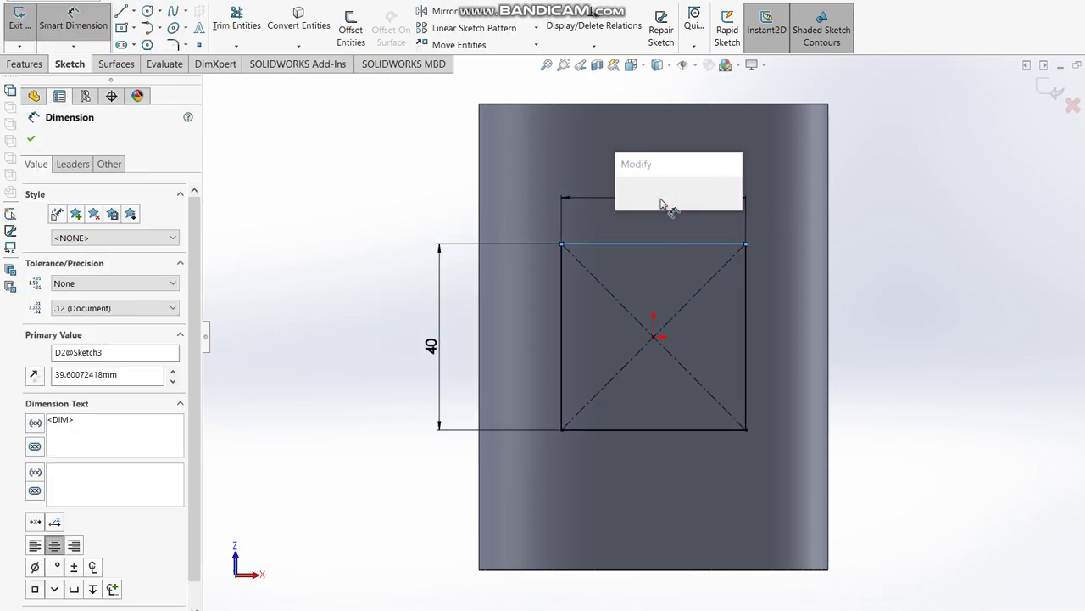
pyautogui.write('40')
pyautogui.press('Return')
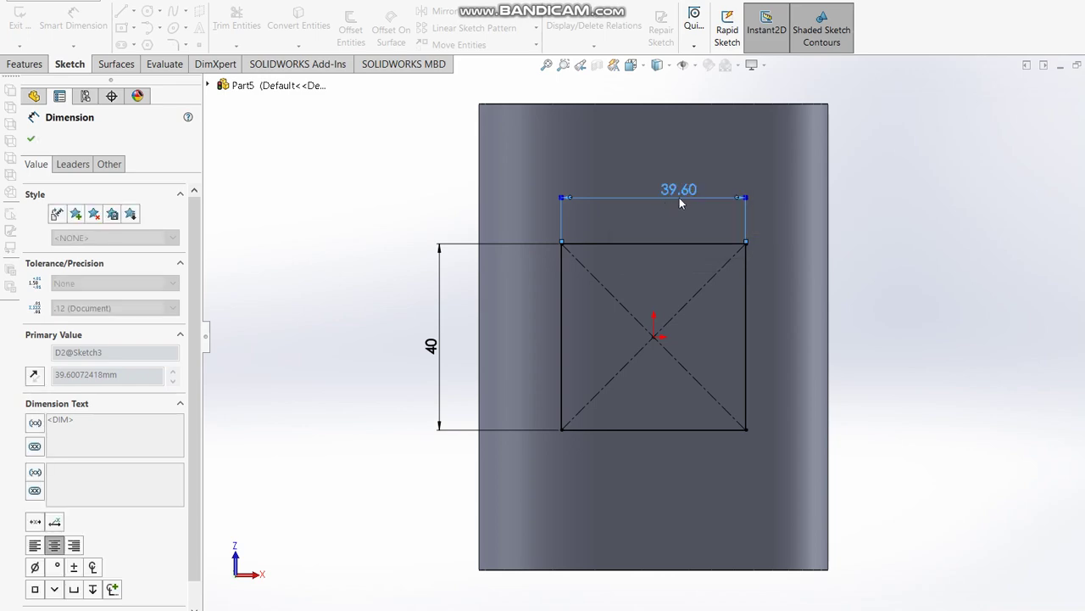
pyautogui.press('Escape')
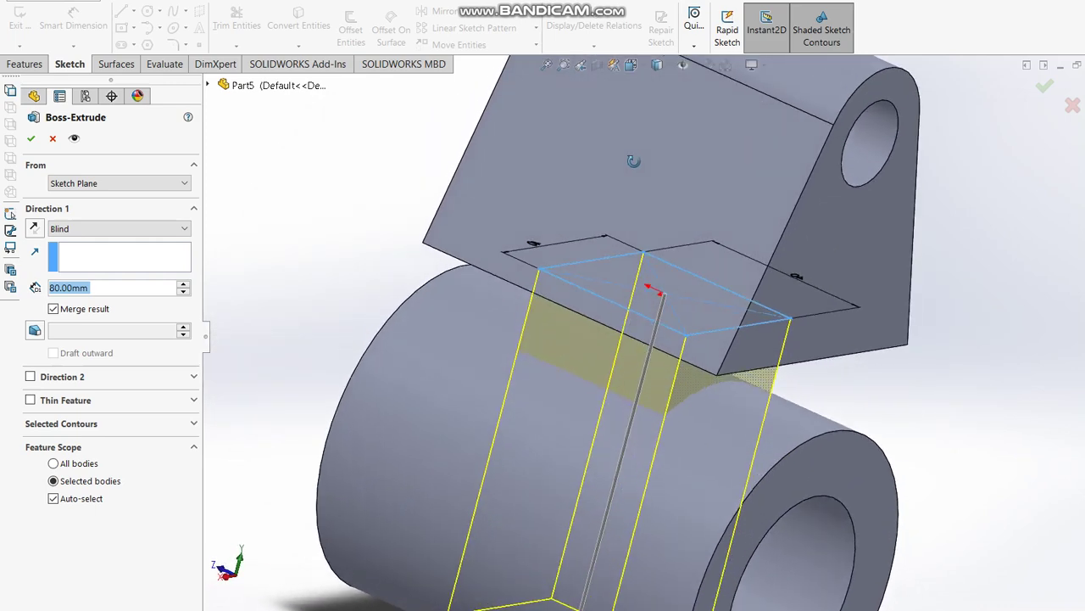
# Extrude the 40 × 40 square Up To Surface, ending on the cylinder's outer face.
pyautogui.moveTo(785, 242)
pyautogui.mouseDown(button='middle')
pyautogui.moveTo(752, 281)
pyautogui.moveTo(226, 274)
pyautogui.mouseUp(button='middle')
pyautogui.click(149, 228)
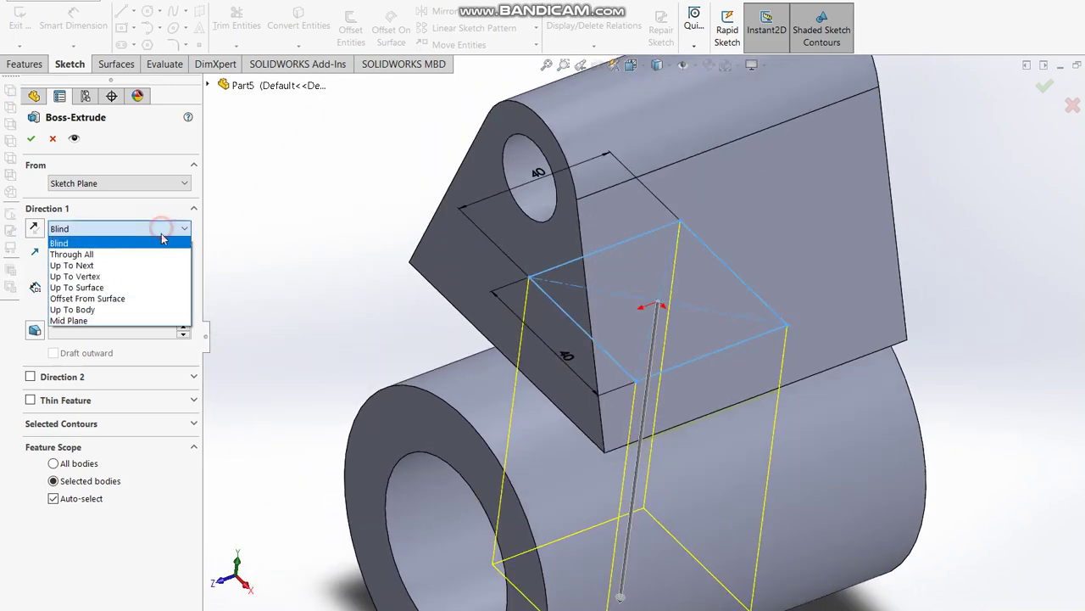
pyautogui.click(140, 286)
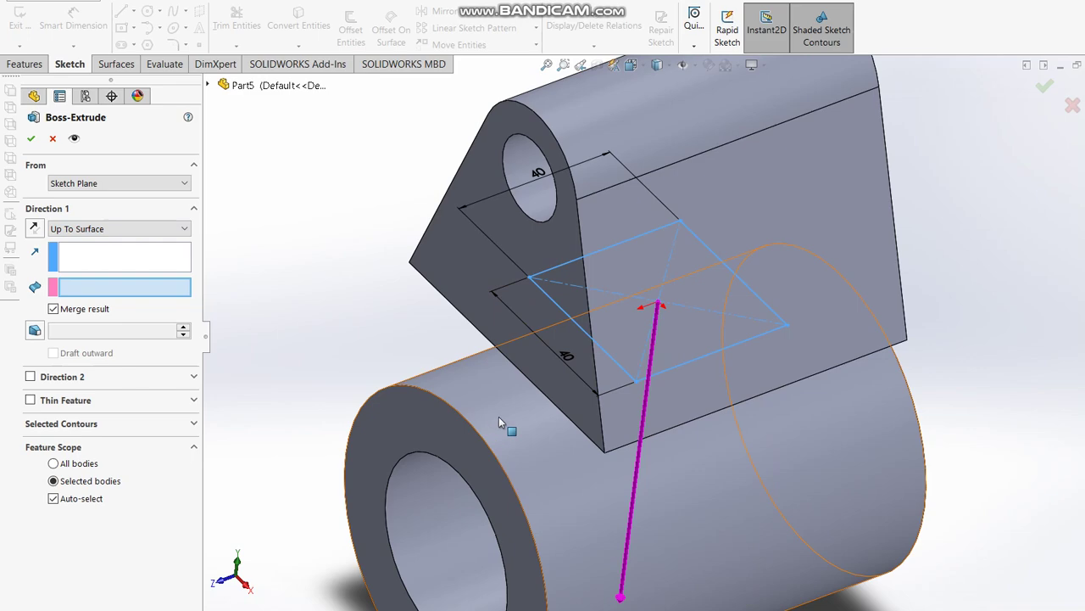
pyautogui.click(499, 417)
pyautogui.click(1044, 83)
pyautogui.moveTo(896, 279)
pyautogui.mouseDown(button='middle')
pyautogui.moveTo(974, 307)
pyautogui.moveTo(625, 262)
pyautogui.mouseUp(button='middle')
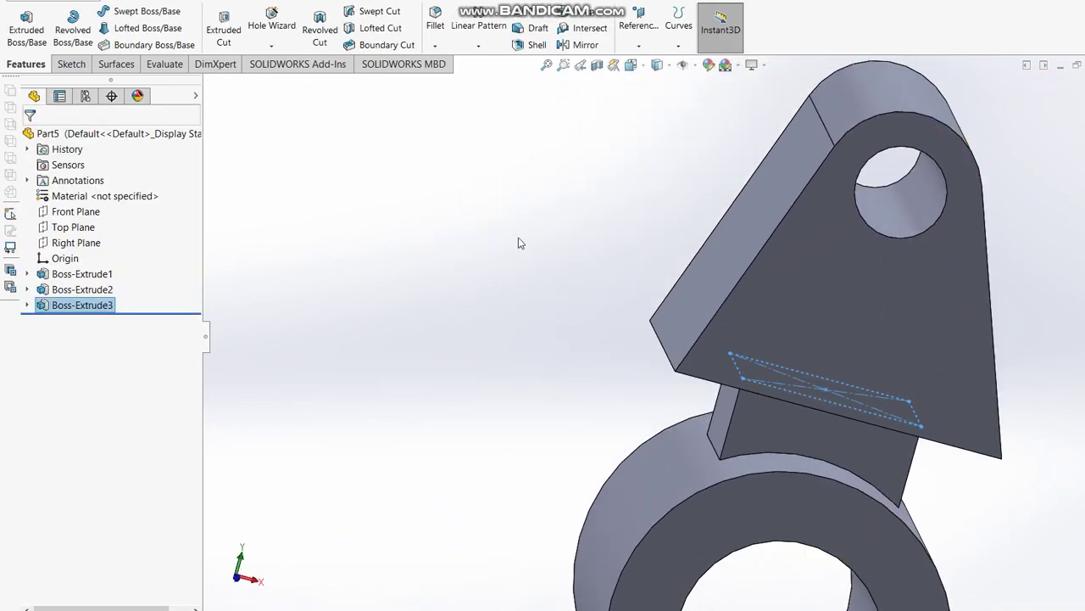
pyautogui.scroll(5, 506, 296)
pyautogui.moveTo(606, 370)
pyautogui.mouseDown(button='middle')
pyautogui.moveTo(516, 346)
pyautogui.moveTo(518, 360)
pyautogui.mouseUp(button='middle')
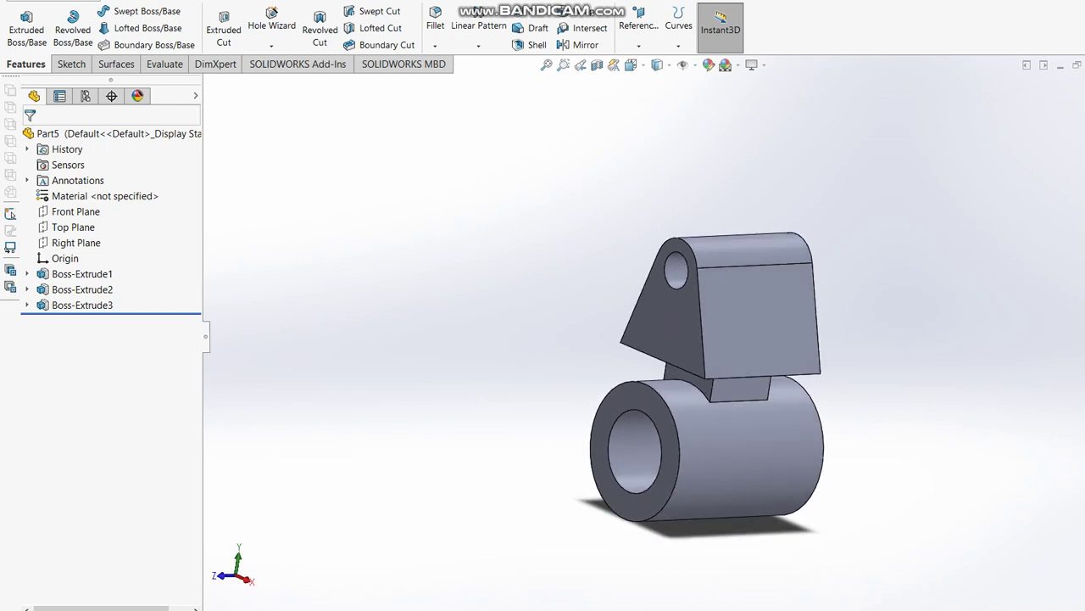
# With a green custom pen, outline the side view's 40-wide slot, its 20 depth and 57.50 height on the reference drawing.
pyautogui.click(988, 585)
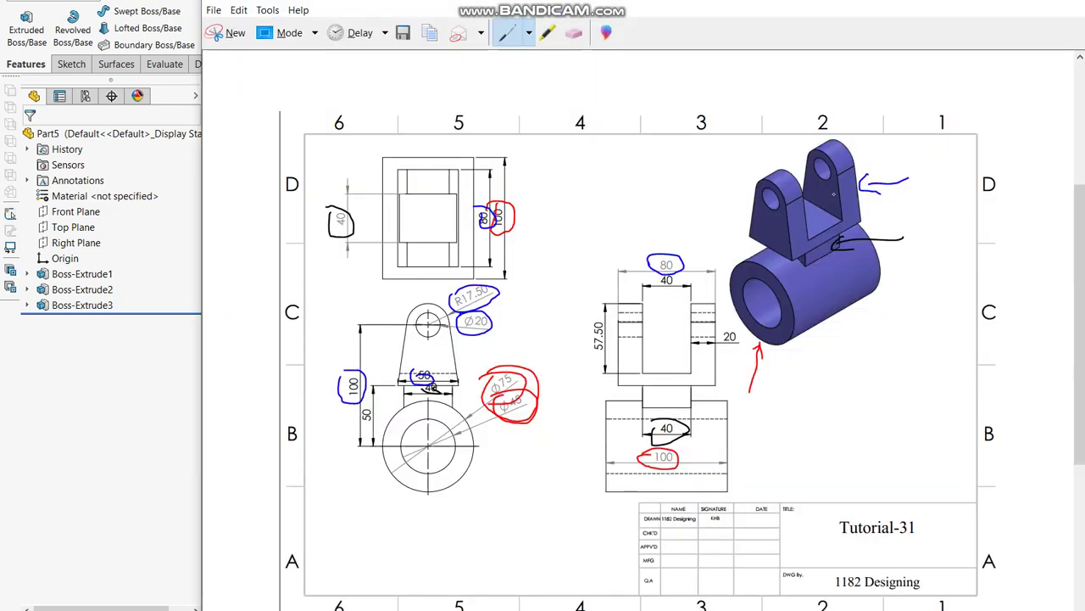
pyautogui.click(530, 37)
pyautogui.click(543, 104)
pyautogui.moveTo(642, 288); pyautogui.dragTo(647, 313)
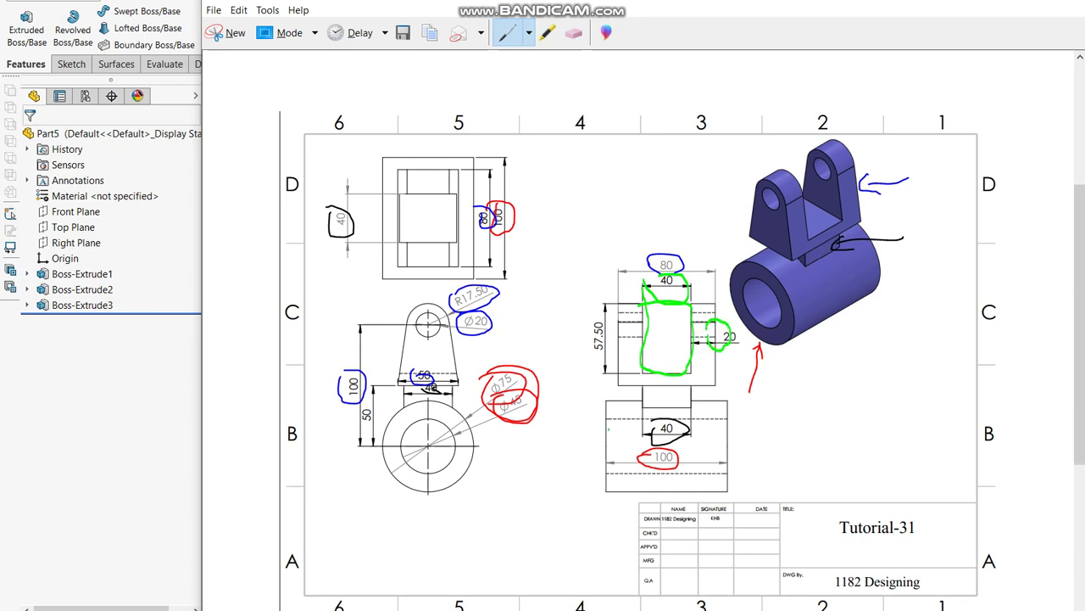
pyautogui.moveTo(579, 313)
pyautogui.mouseDown()
pyautogui.moveTo(581, 355)
pyautogui.moveTo(615, 361)
pyautogui.mouseUp()
pyautogui.click(159, 420)
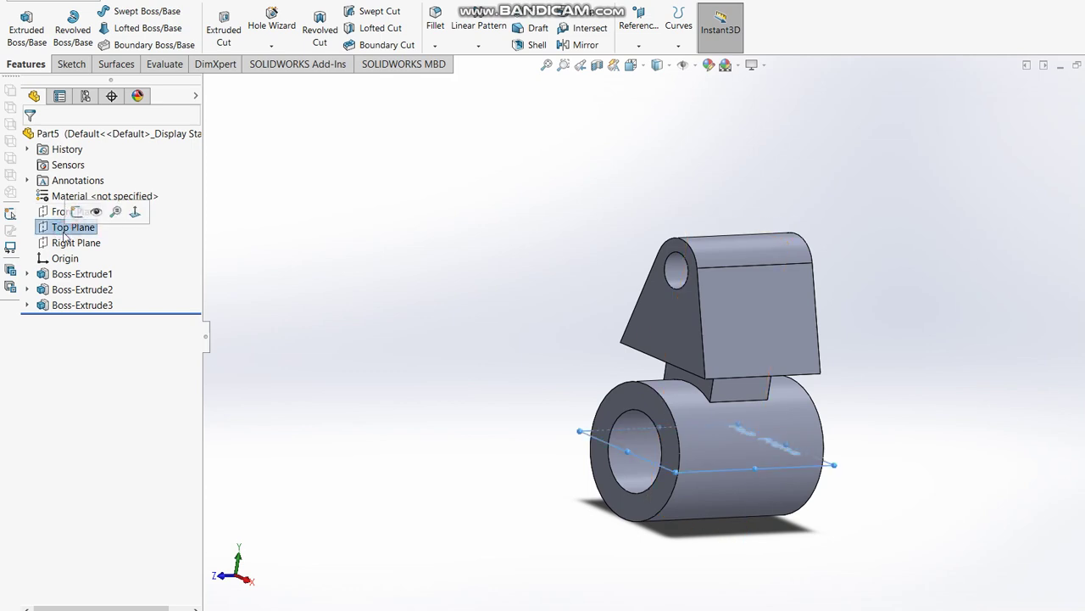
# Sketch a corner rectangle over the lug on the Right Plane.
pyautogui.click(71, 244)
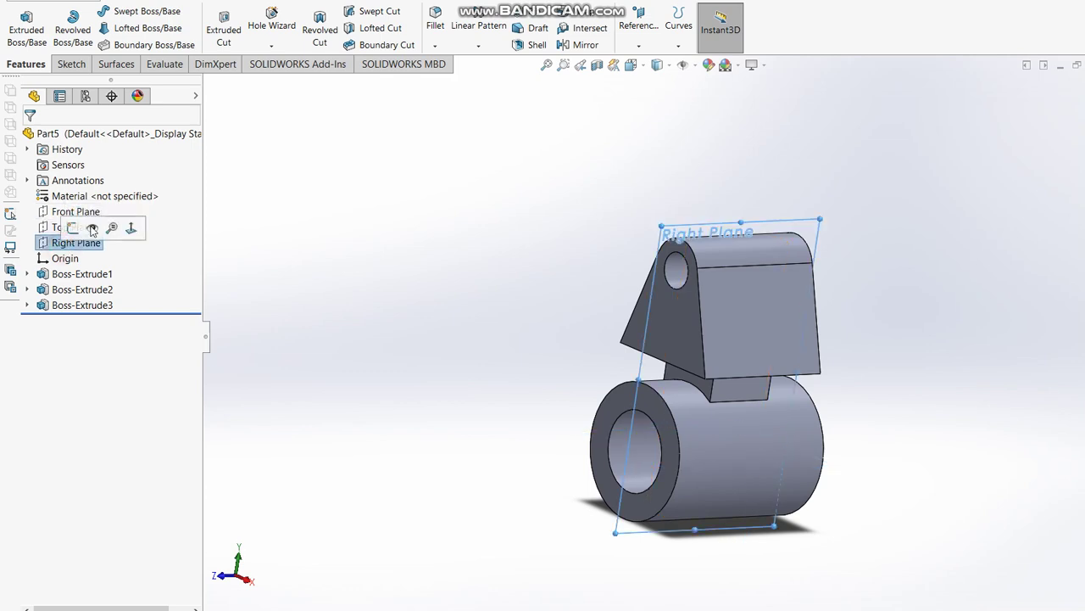
pyautogui.click(227, 23)
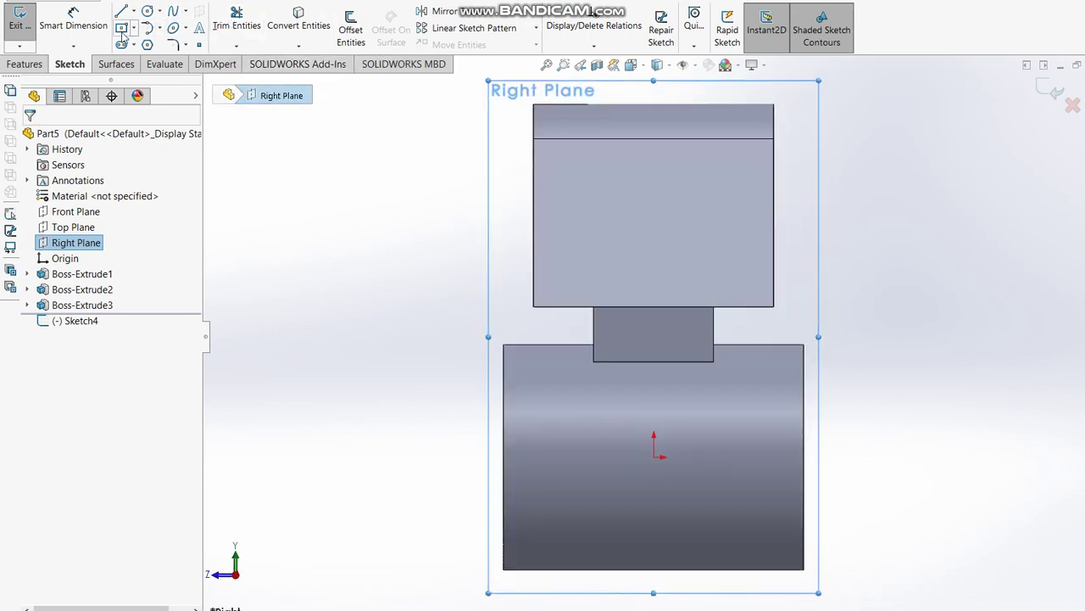
pyautogui.click(134, 28)
pyautogui.click(161, 43)
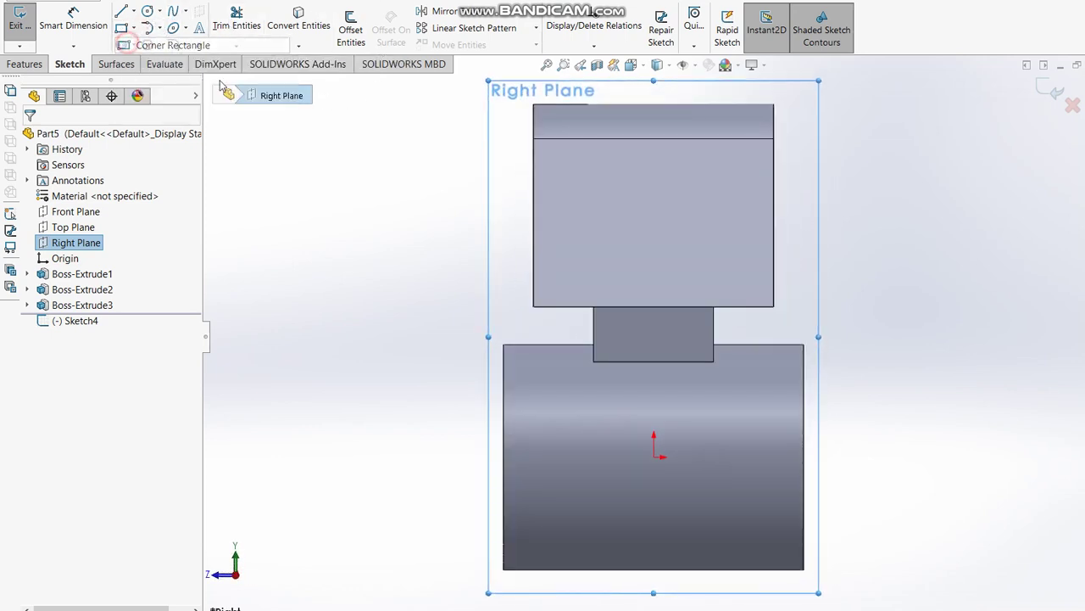
pyautogui.click(594, 104)
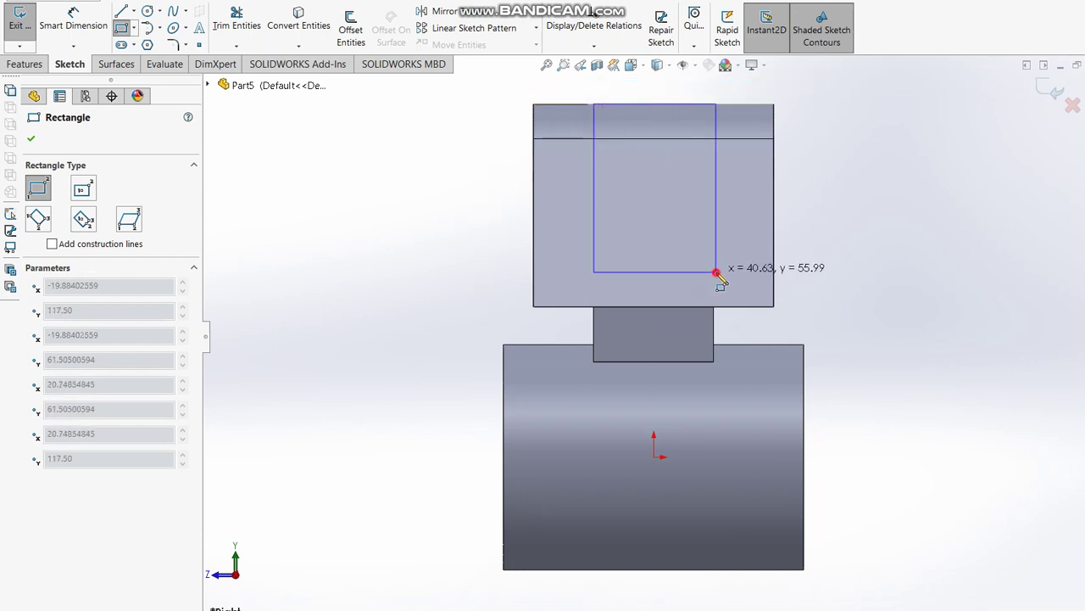
pyautogui.click(716, 272)
# Dimension the rectangle's width to 40.
pyautogui.click(94, 33)
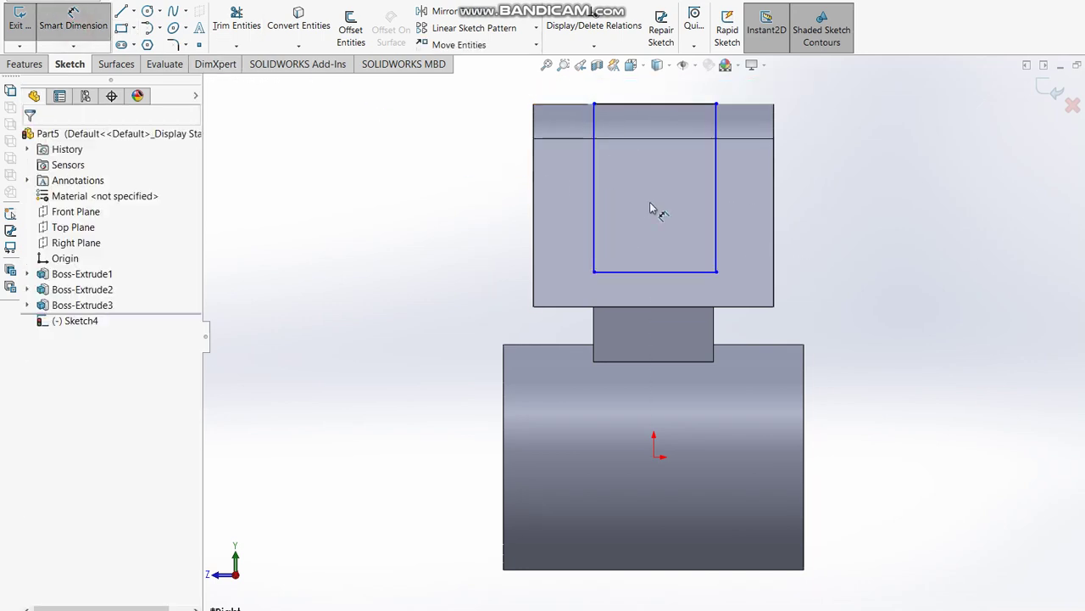
pyautogui.click(717, 193)
pyautogui.click(594, 199)
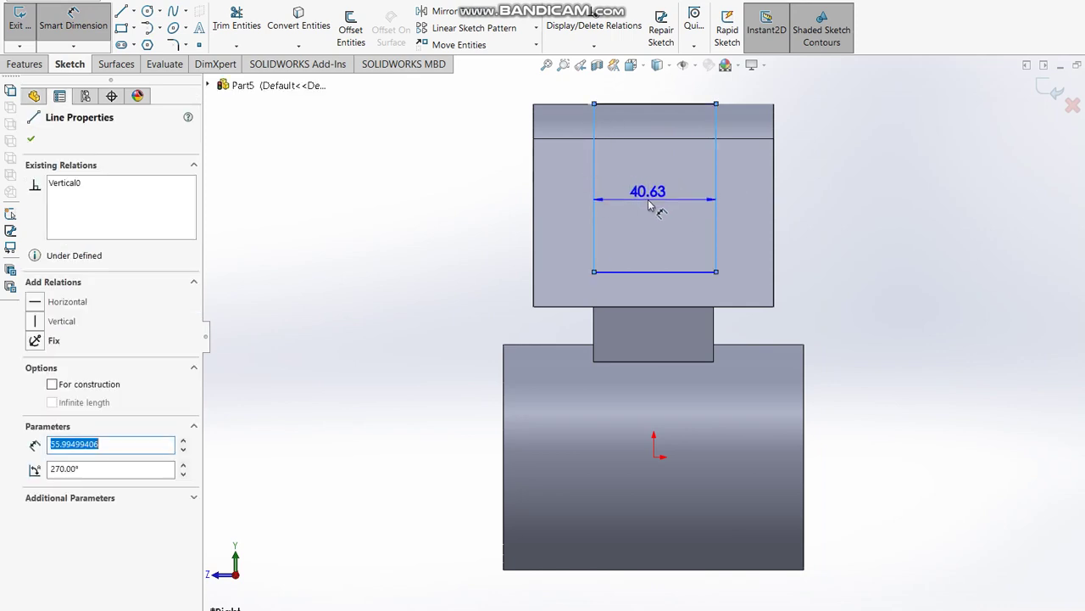
pyautogui.click(649, 209)
pyautogui.write('40')
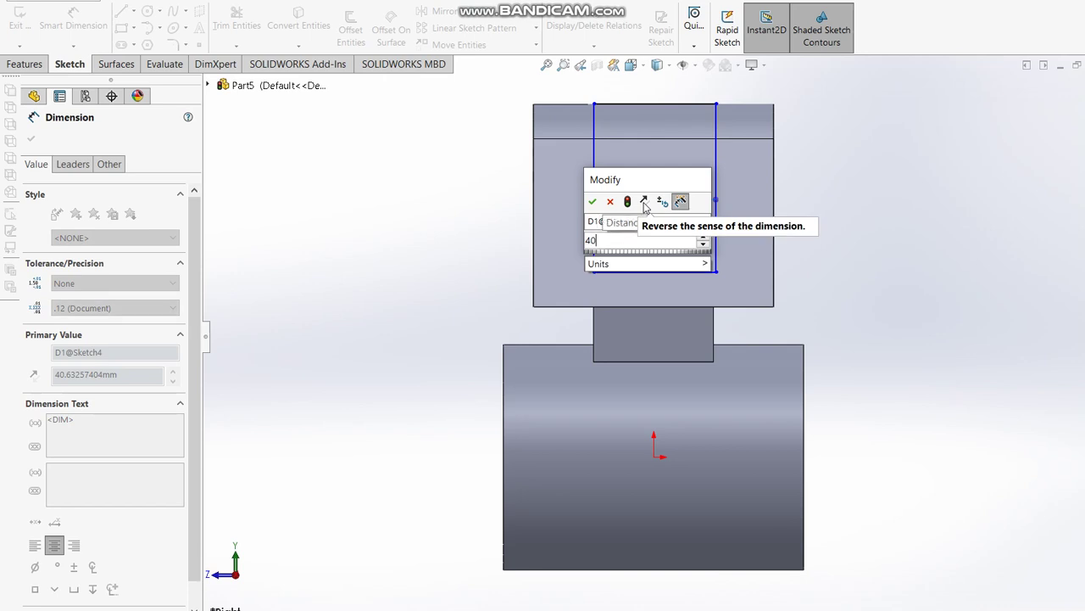
pyautogui.press('Return')
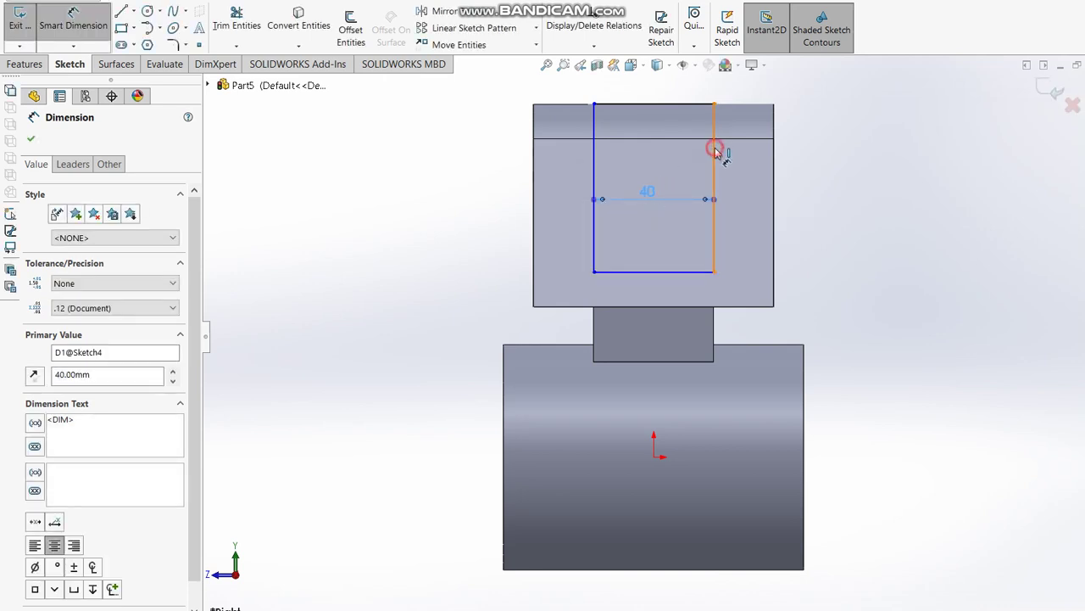
# Dimension the rectangle 20 from the part's right edge and 57.5 tall.
pyautogui.click(716, 151)
pyautogui.click(774, 165)
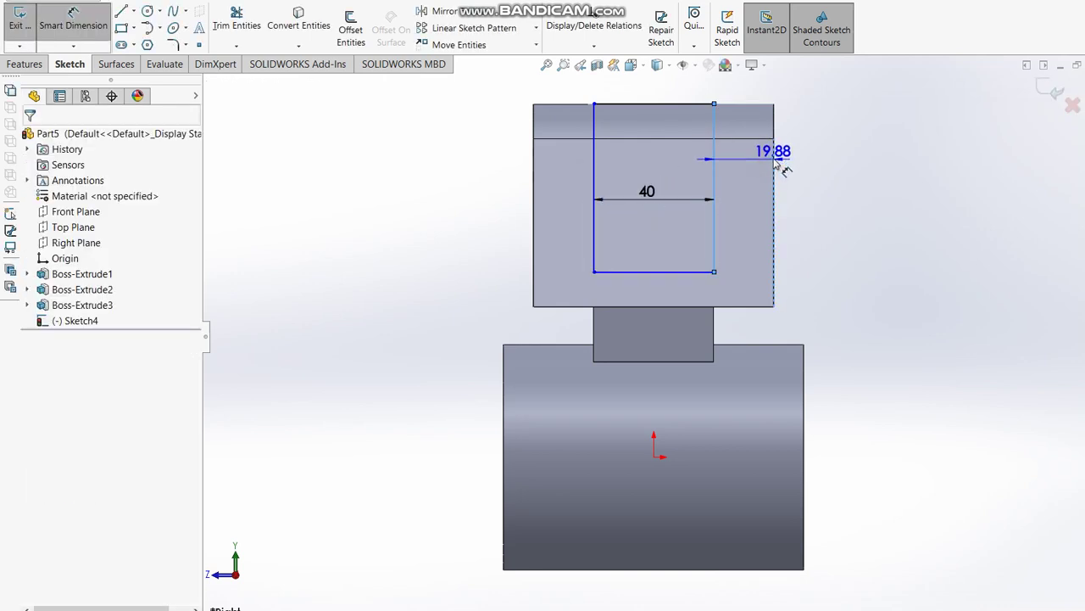
pyautogui.click(774, 100)
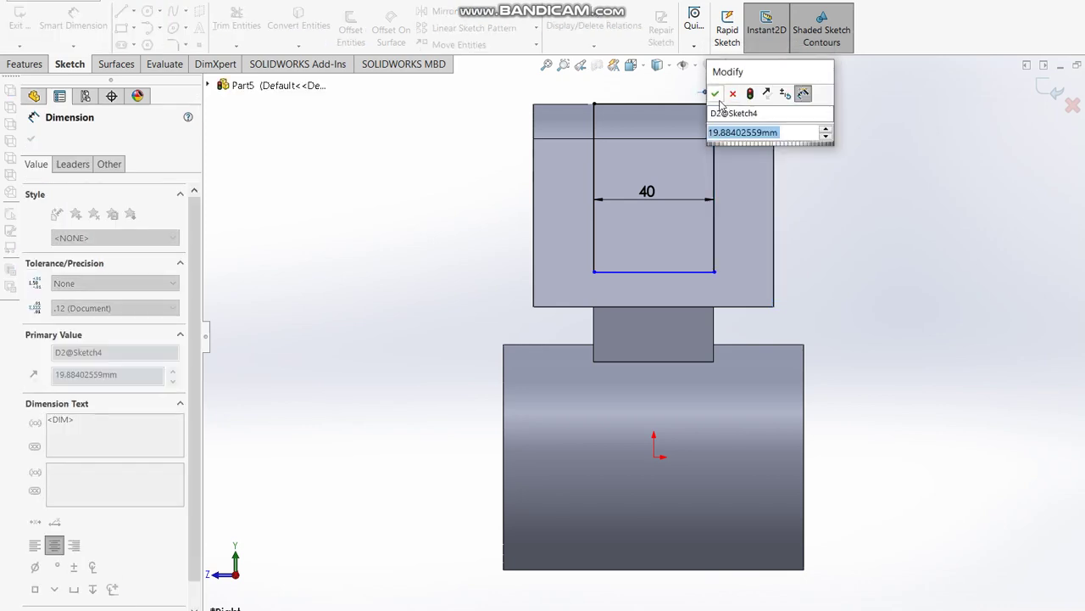
pyautogui.click(732, 94)
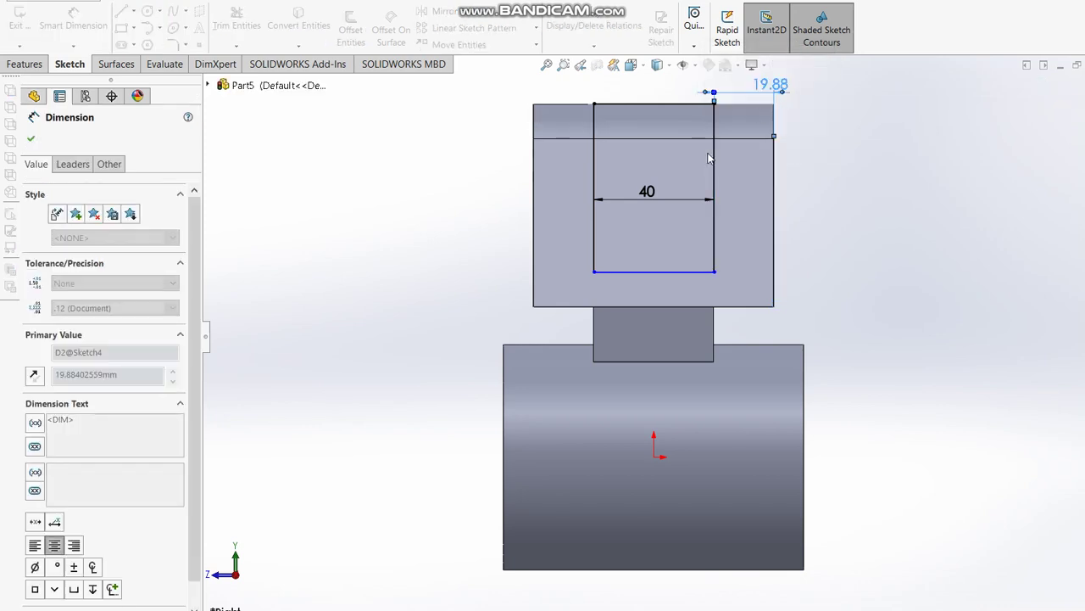
pyautogui.click(715, 222)
pyautogui.click(867, 200)
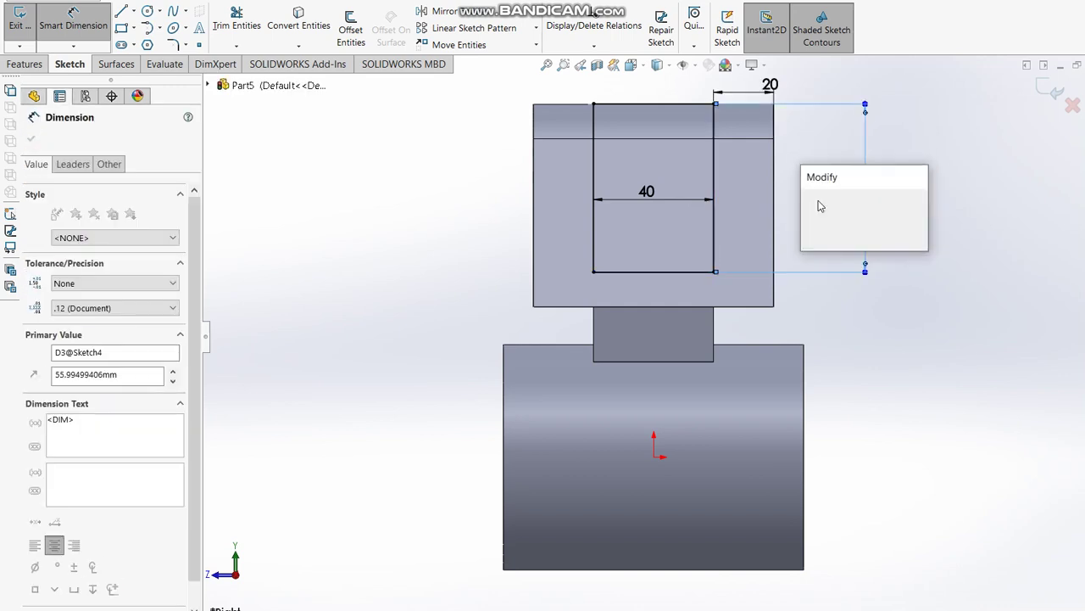
pyautogui.write('57.')
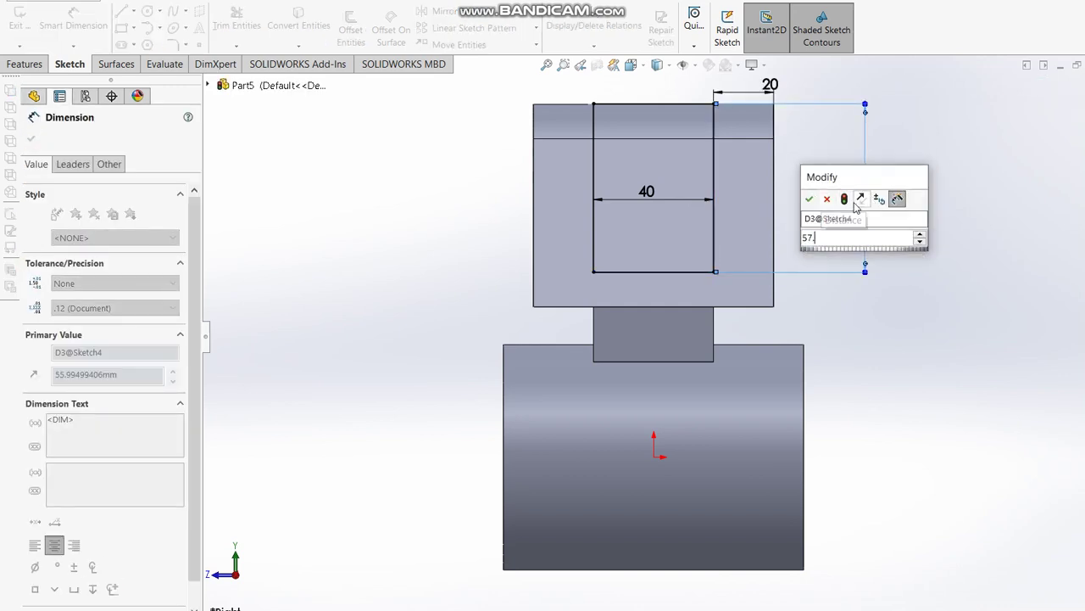
pyautogui.write('50')
pyautogui.press('Return')
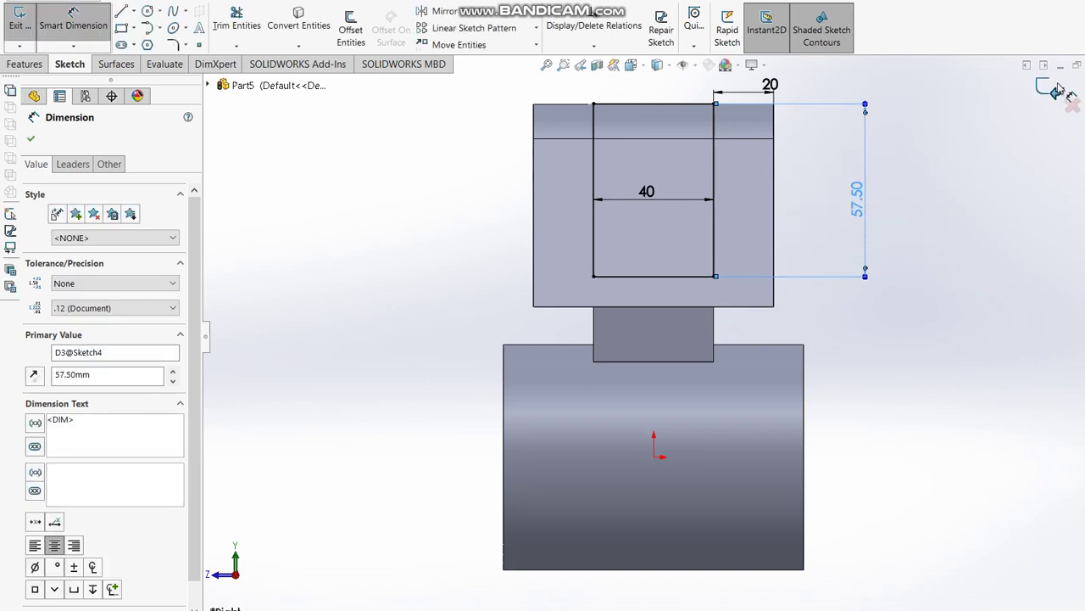
pyautogui.click(1050, 92)
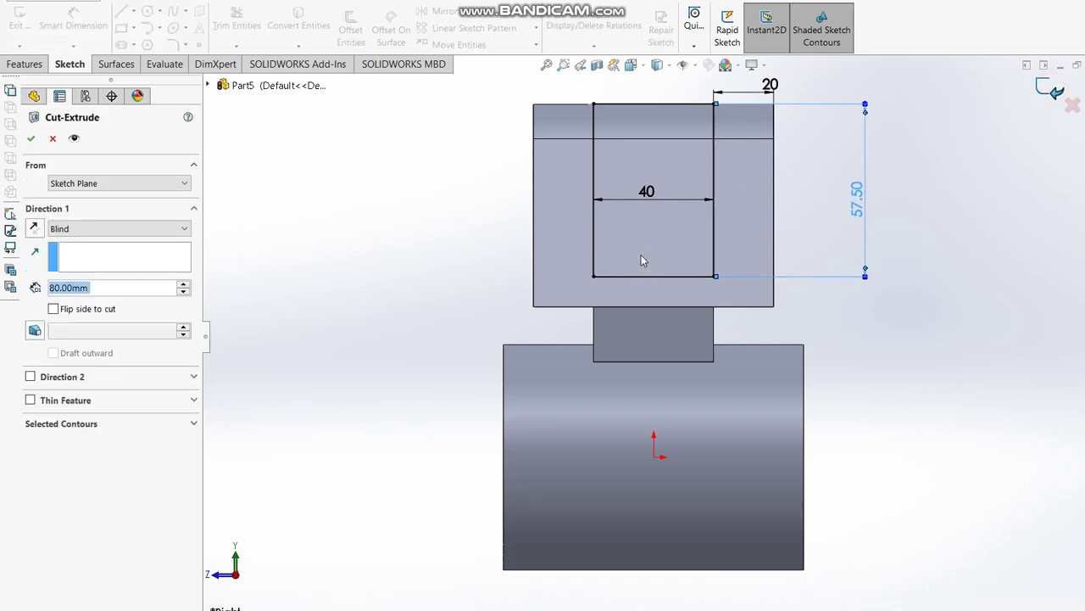
# Cut the slot Mid Plane at 80 mm, splitting the lug into a two-pronged fork.
pyautogui.click(110, 228)
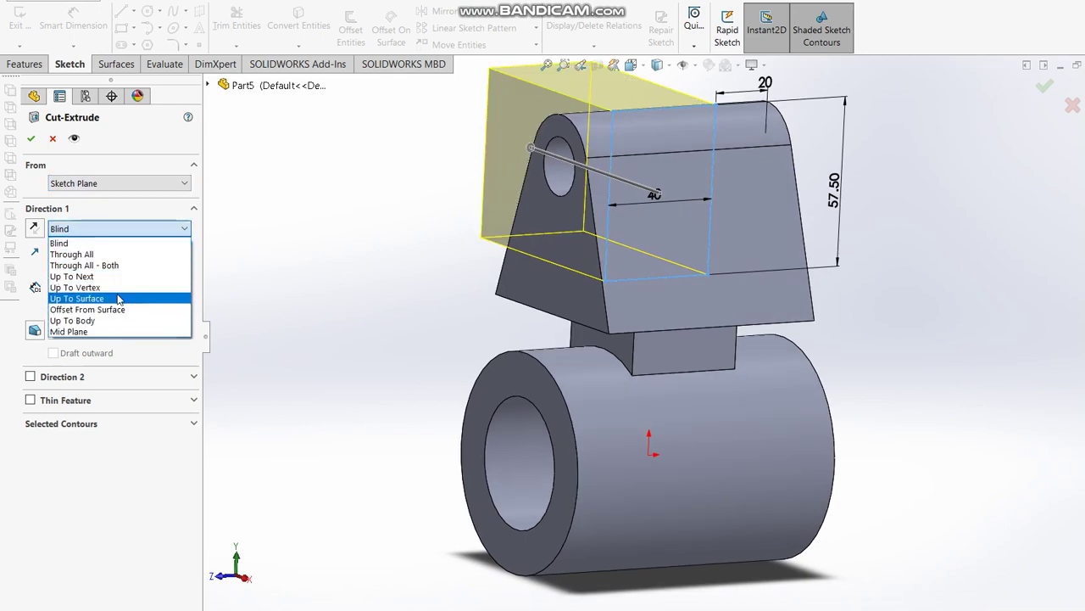
pyautogui.click(110, 332)
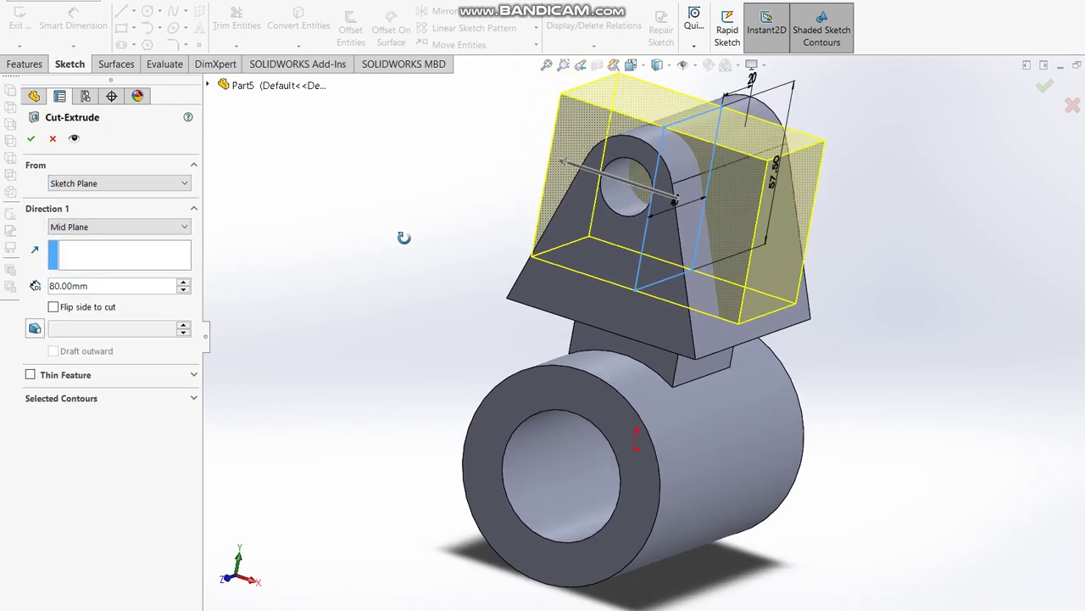
pyautogui.click(1042, 88)
pyautogui.moveTo(831, 194); pyautogui.dragTo(909, 142, button='middle')
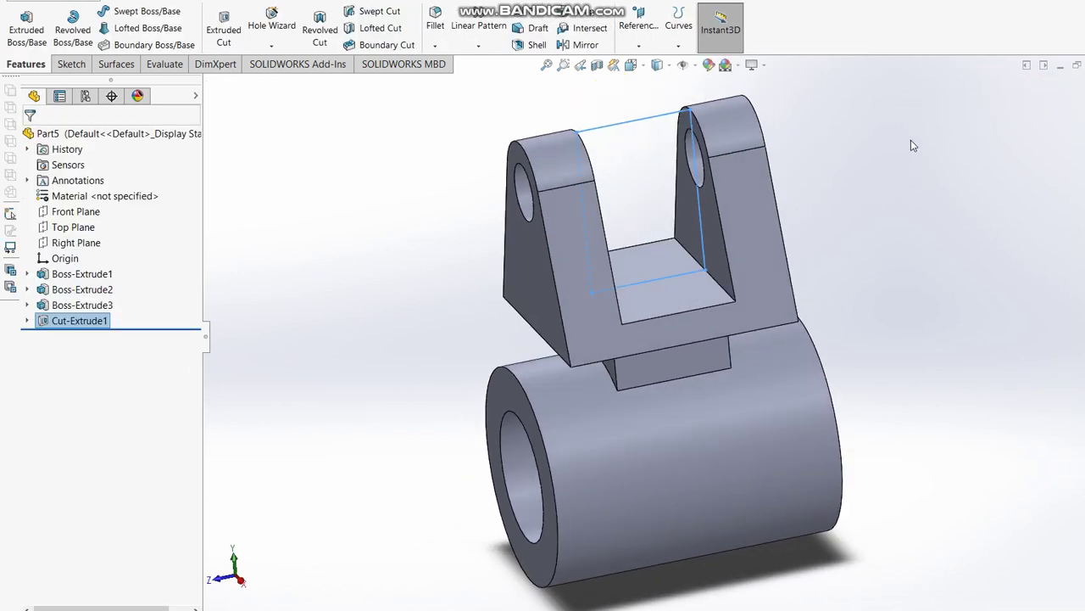
pyautogui.moveTo(866, 194); pyautogui.dragTo(983, 499, button='middle')
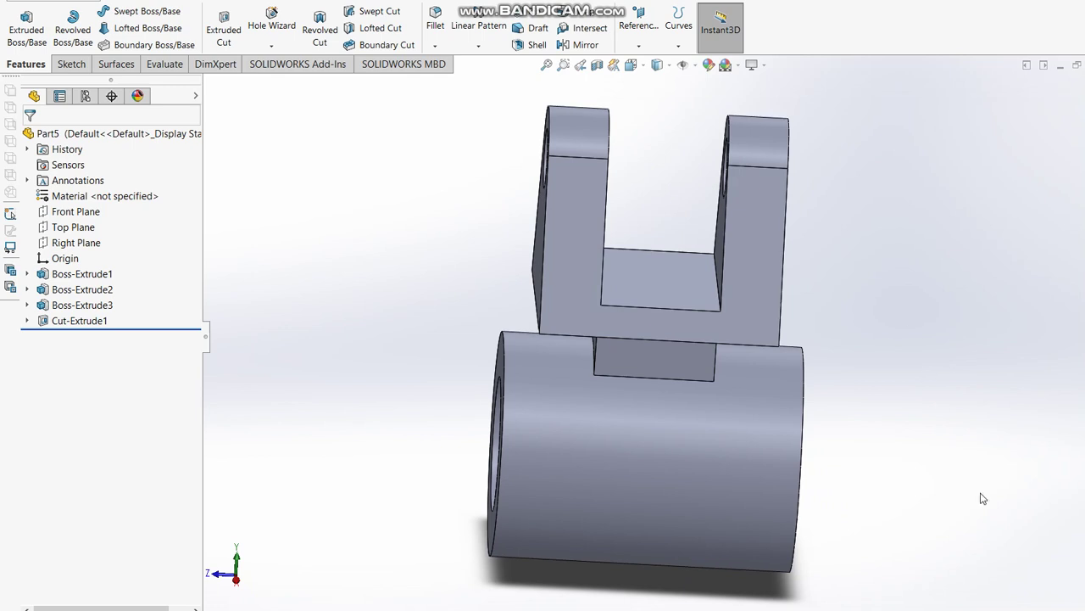
pyautogui.hotkey('alt', 'Tab')
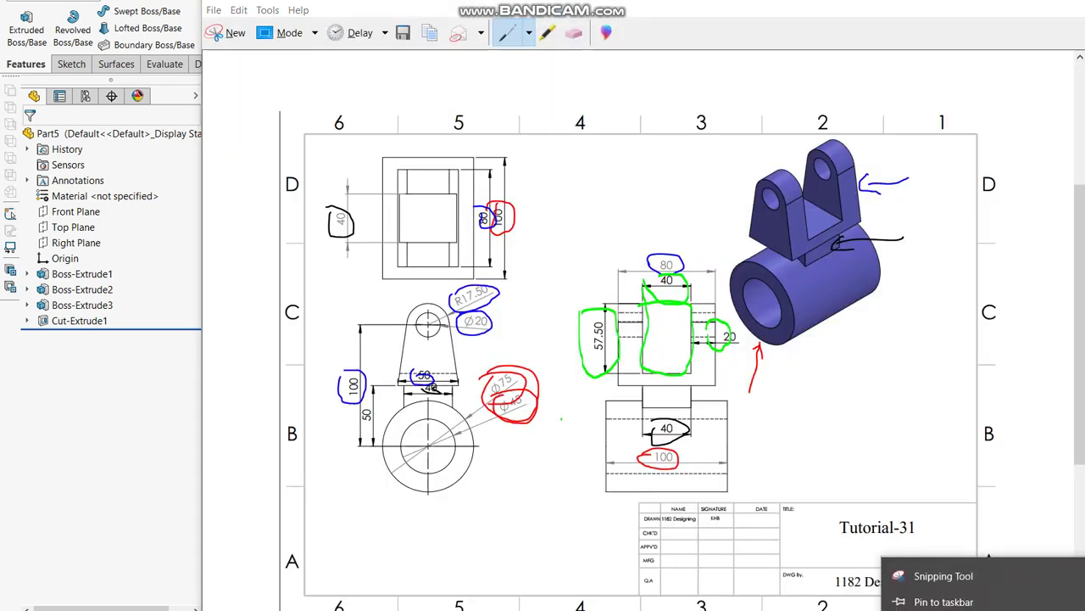
pyautogui.click(129, 395)
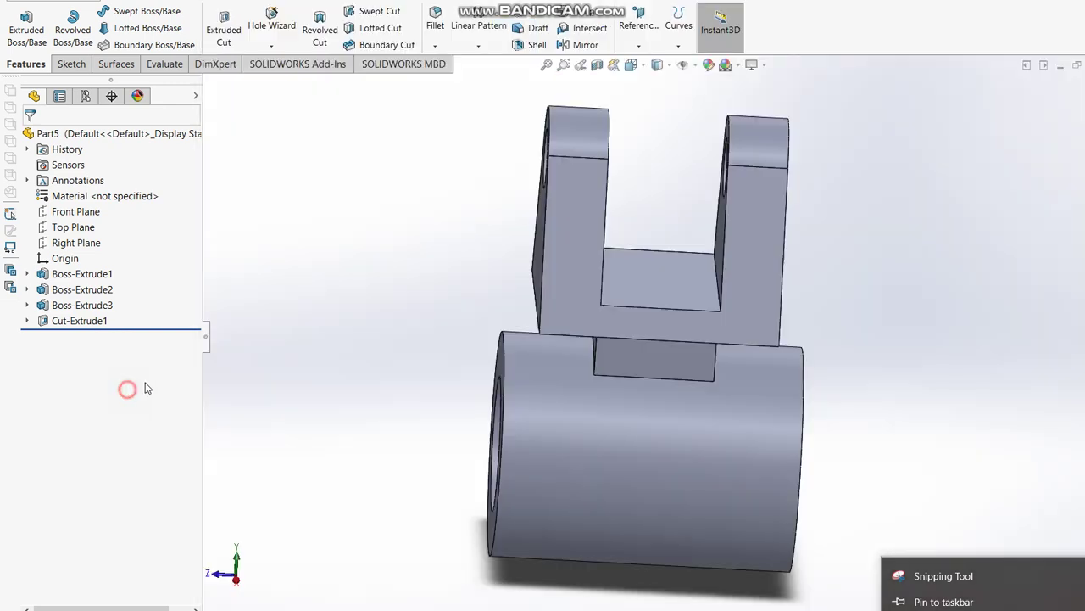
# Edit the Boss-Extrude2 sketch, dimension its bottom line to 50, and rebuild the part.
pyautogui.click(83, 290)
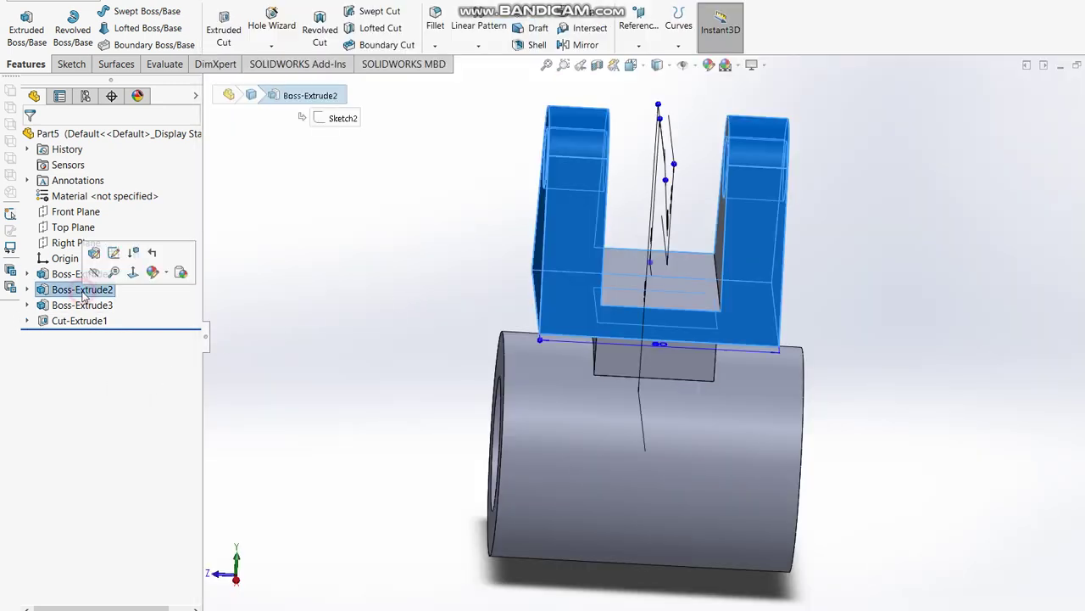
pyautogui.click(115, 257)
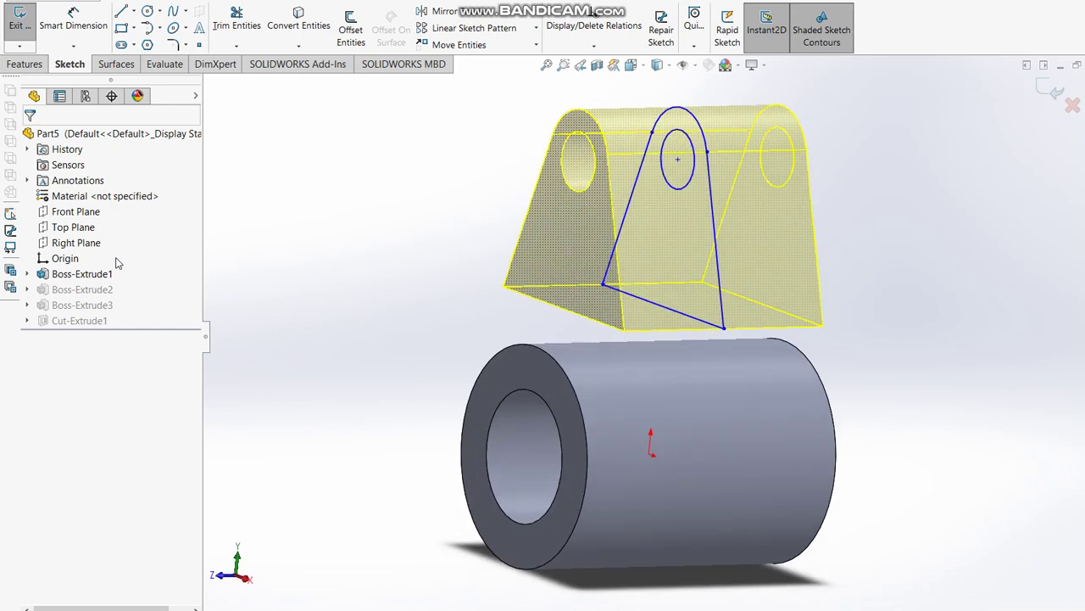
pyautogui.click(73, 18)
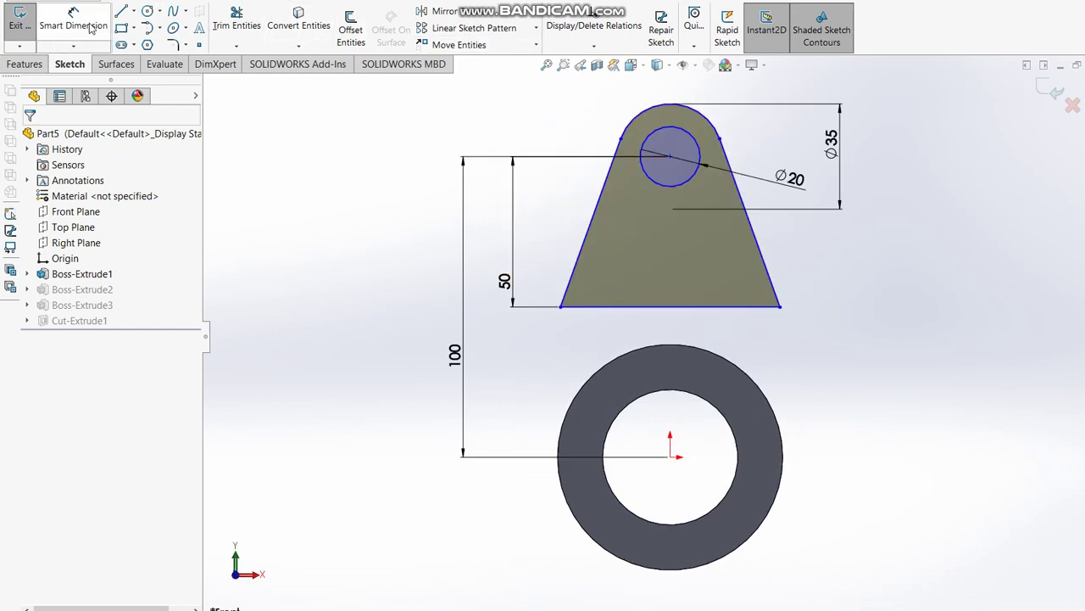
pyautogui.click(700, 307)
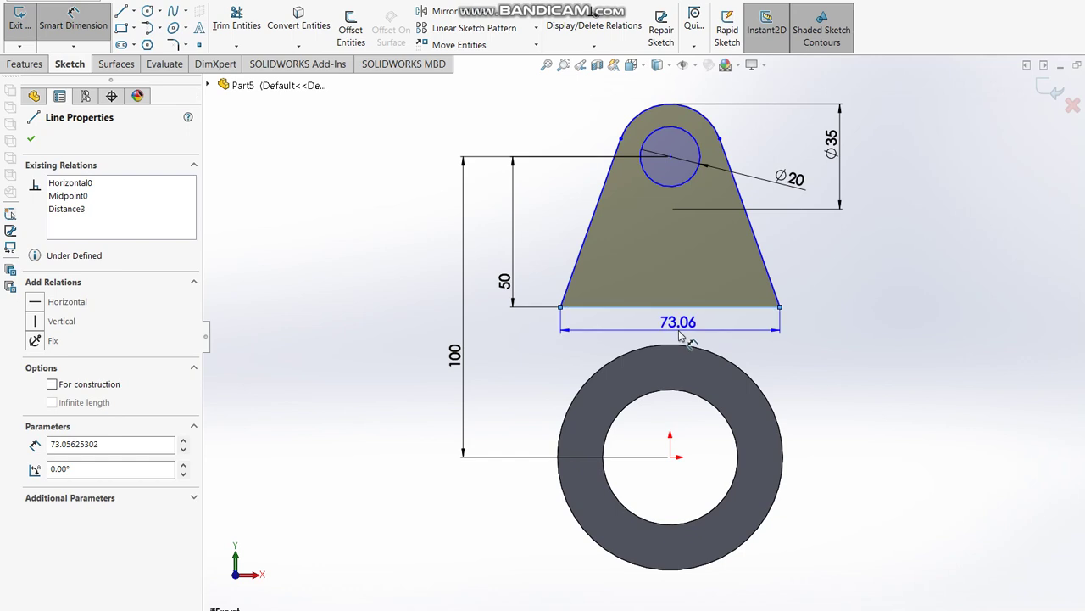
pyautogui.click(679, 331)
pyautogui.write('50')
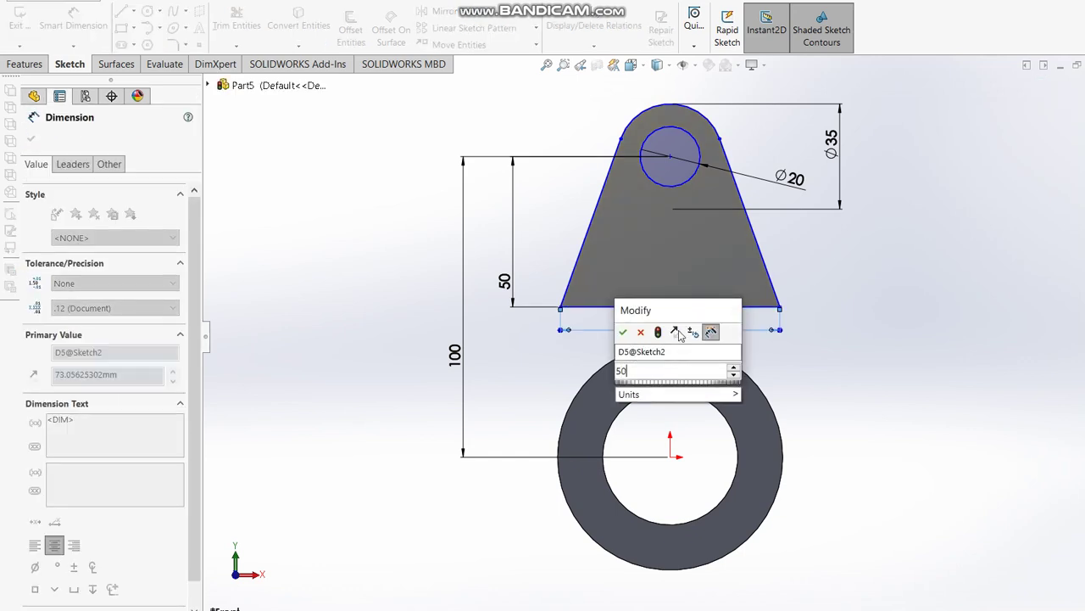
pyautogui.press('Return')
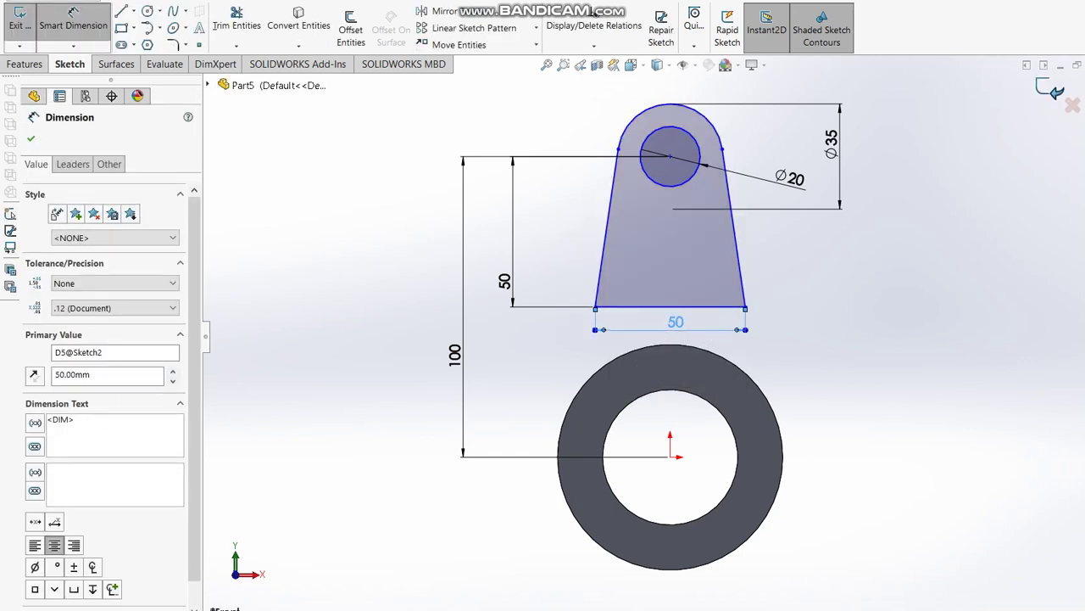
pyautogui.click(1055, 92)
pyautogui.moveTo(877, 247)
pyautogui.mouseDown(button='middle')
pyautogui.moveTo(786, 308)
pyautogui.moveTo(855, 400)
pyautogui.moveTo(826, 346)
pyautogui.moveTo(780, 317)
pyautogui.moveTo(773, 280)
pyautogui.mouseUp(button='middle')
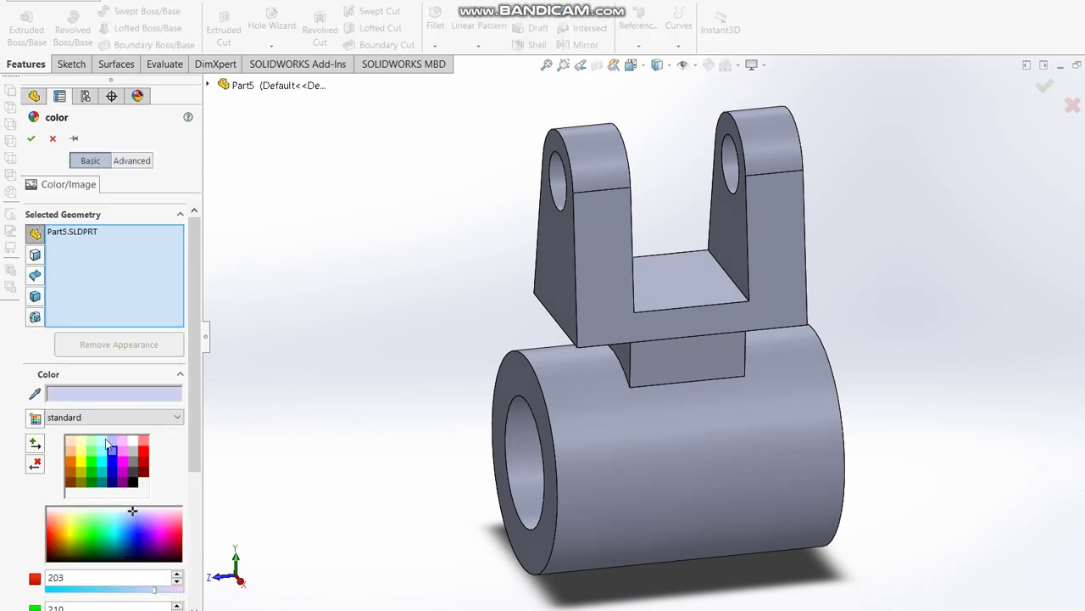
# Apply the purple colour swatch to the whole clevis part.
pyautogui.click(114, 455)
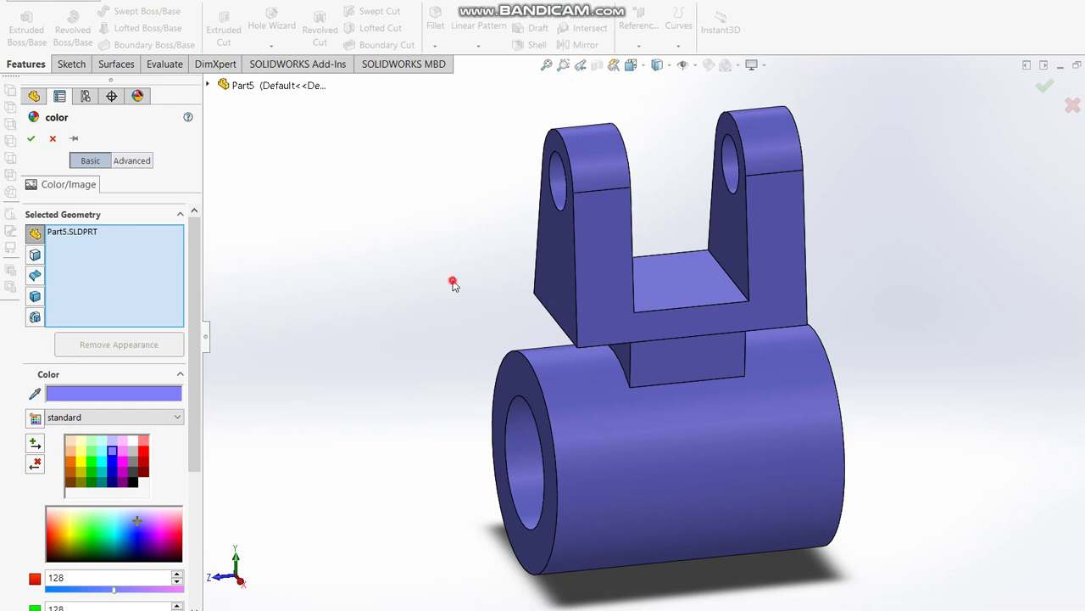
pyautogui.click(31, 138)
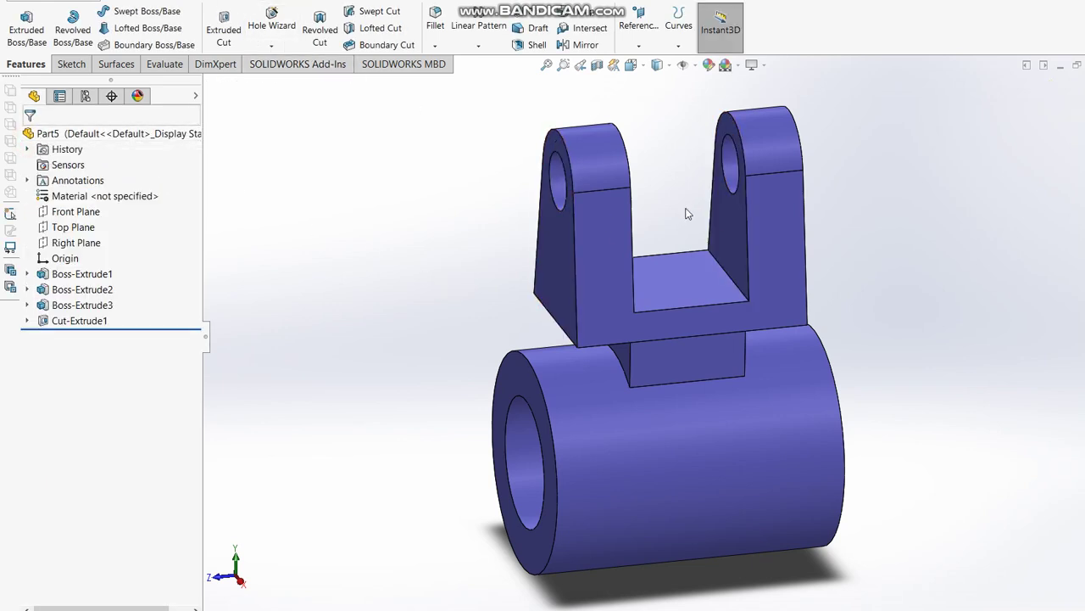
pyautogui.moveTo(686, 213); pyautogui.dragTo(640, 244, button='middle')
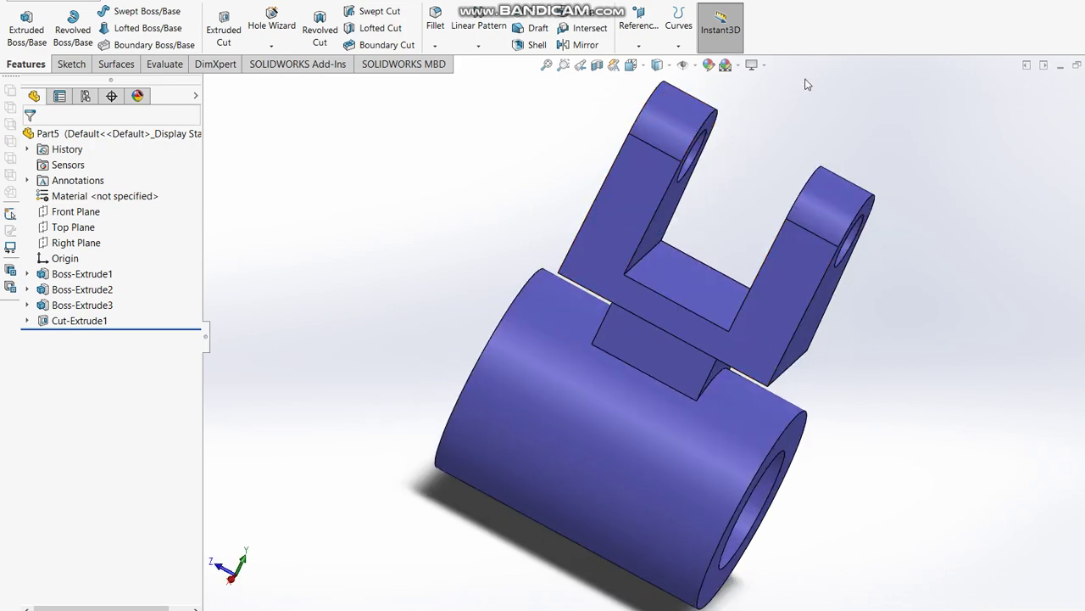
pyautogui.moveTo(788, 240); pyautogui.dragTo(738, 166, button='middle')
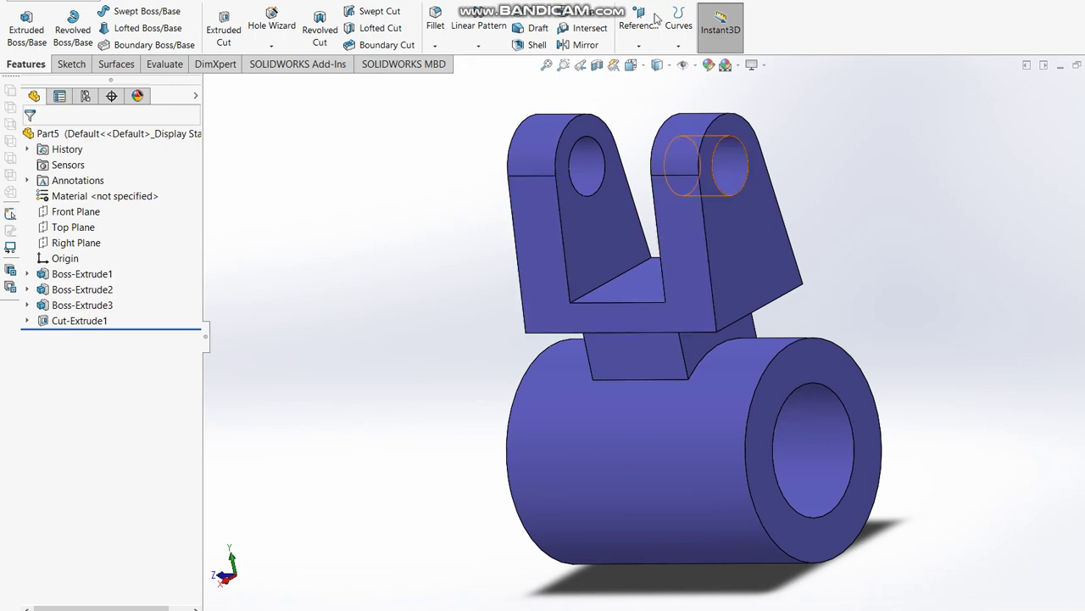
pyautogui.moveTo(684, 293)
pyautogui.mouseDown(button='middle')
pyautogui.moveTo(656, 235)
pyautogui.moveTo(926, 219)
pyautogui.moveTo(794, 195)
pyautogui.mouseUp(button='middle')
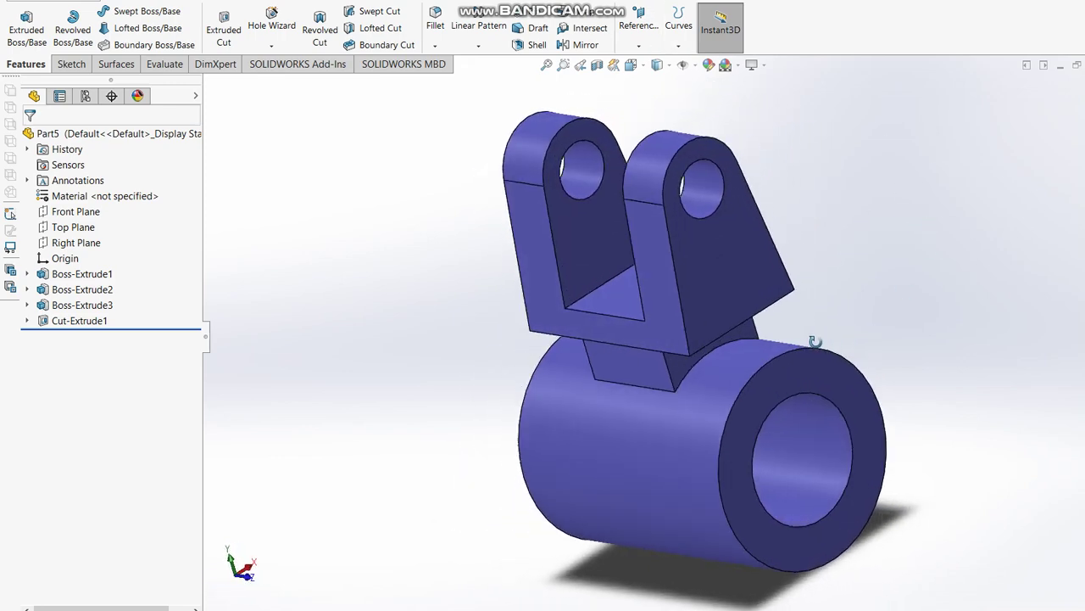